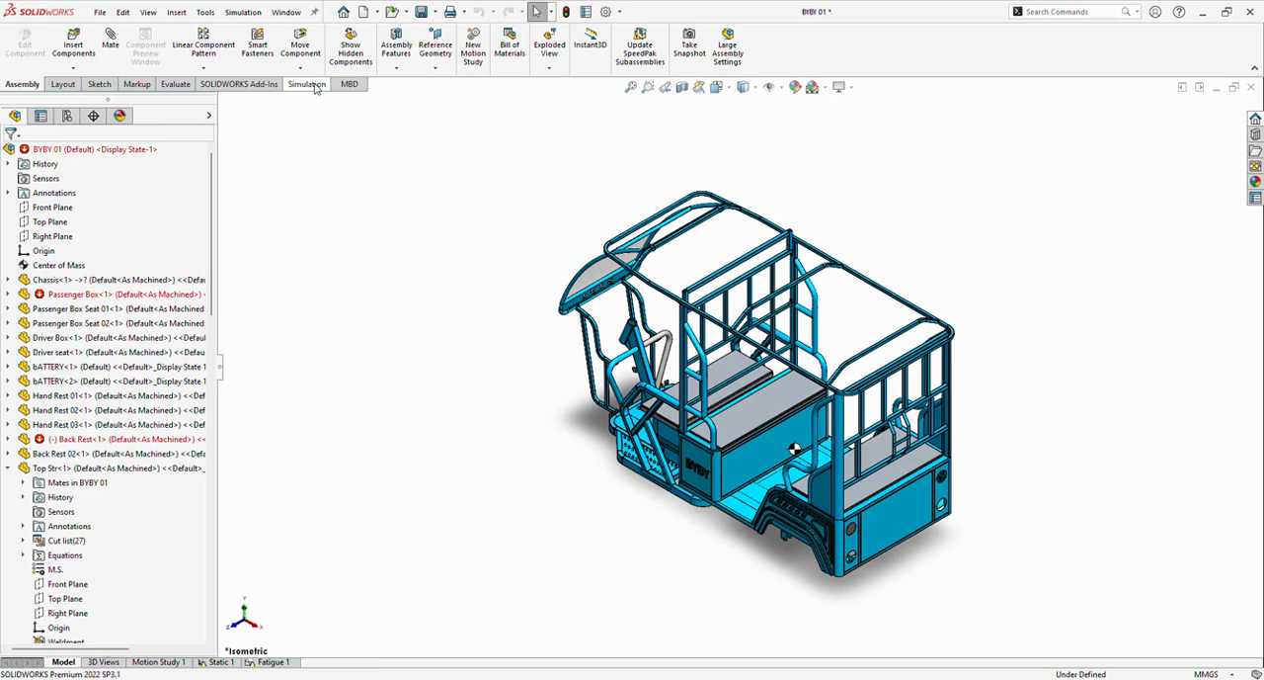
# Create a new general simulation study of type Static for the vehicle assembly, keeping the default name.
pyautogui.click(269, 87)
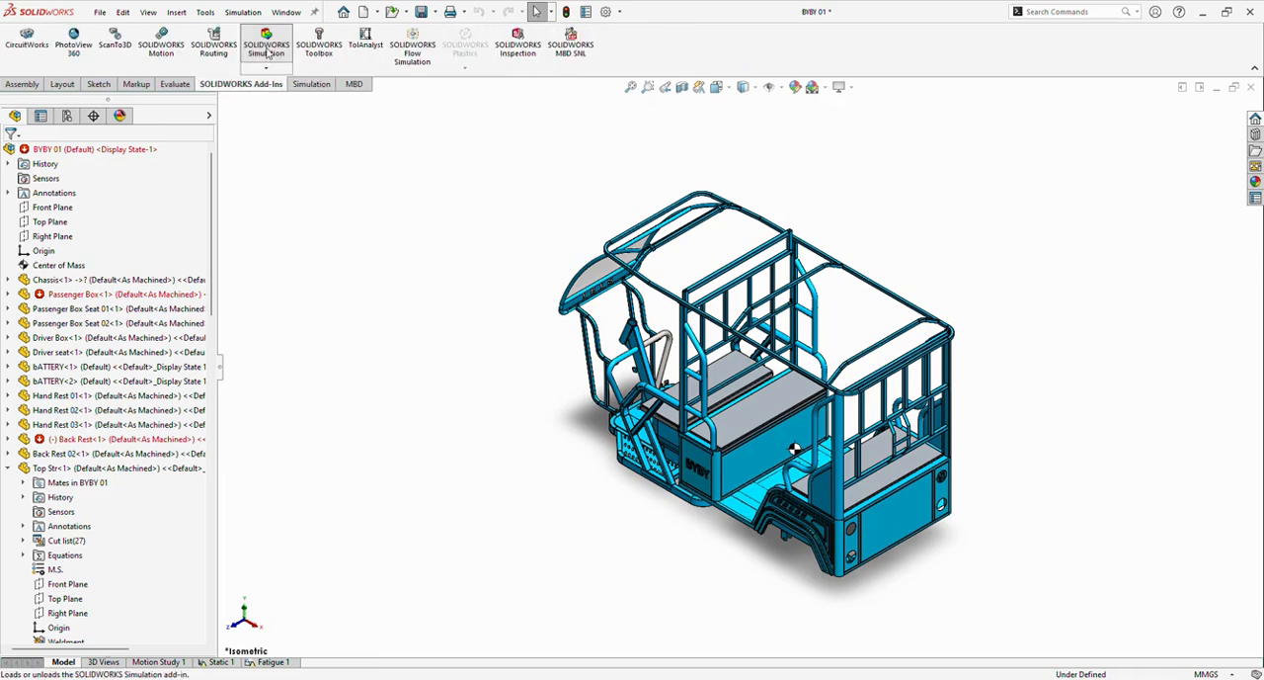
pyautogui.click(311, 85)
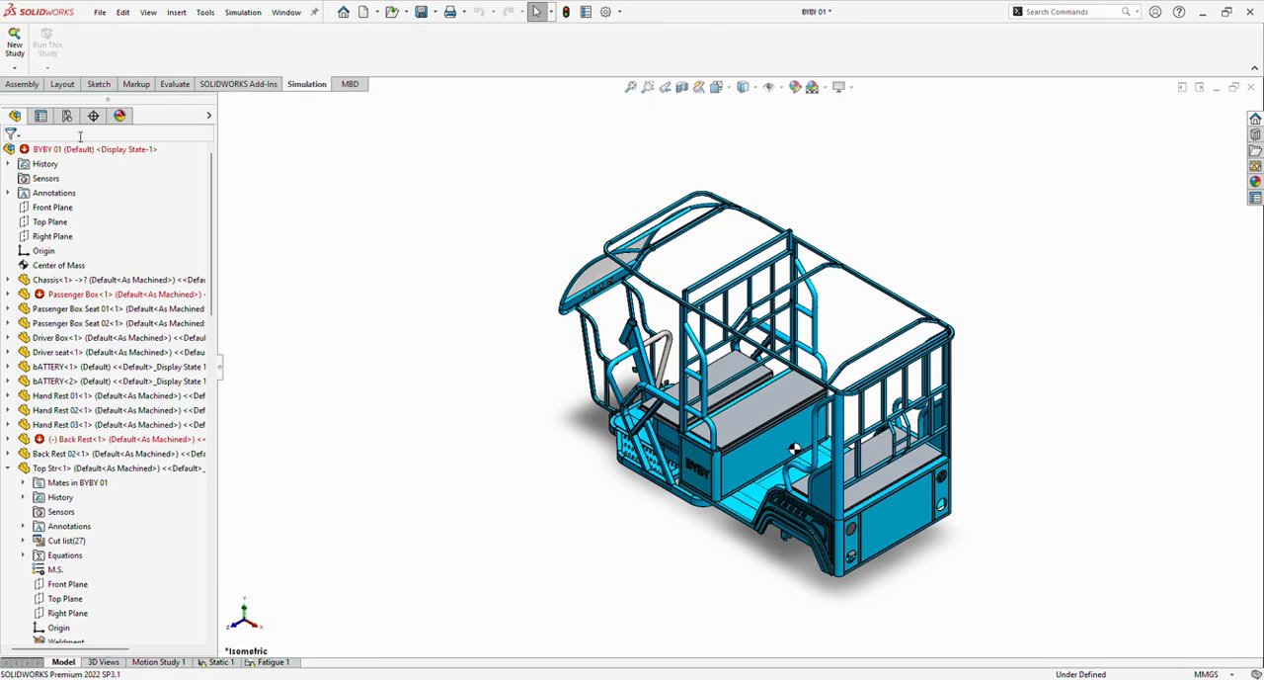
pyautogui.click(14, 47)
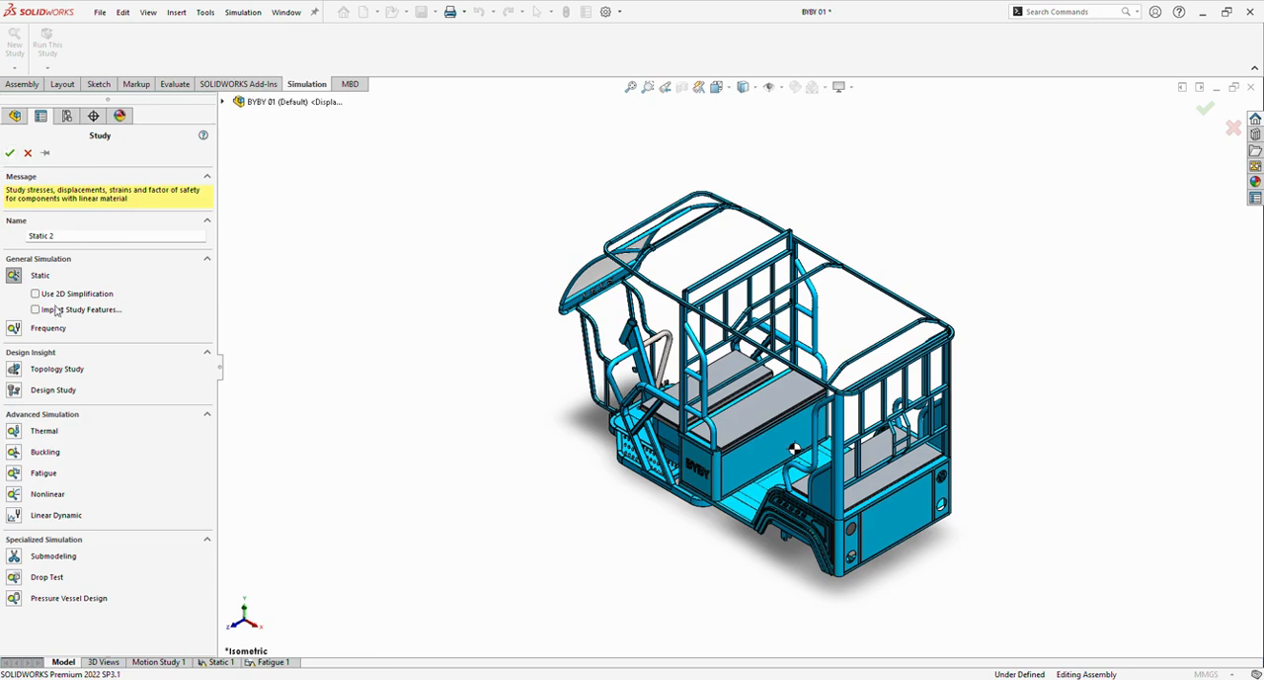
pyautogui.click(8, 154)
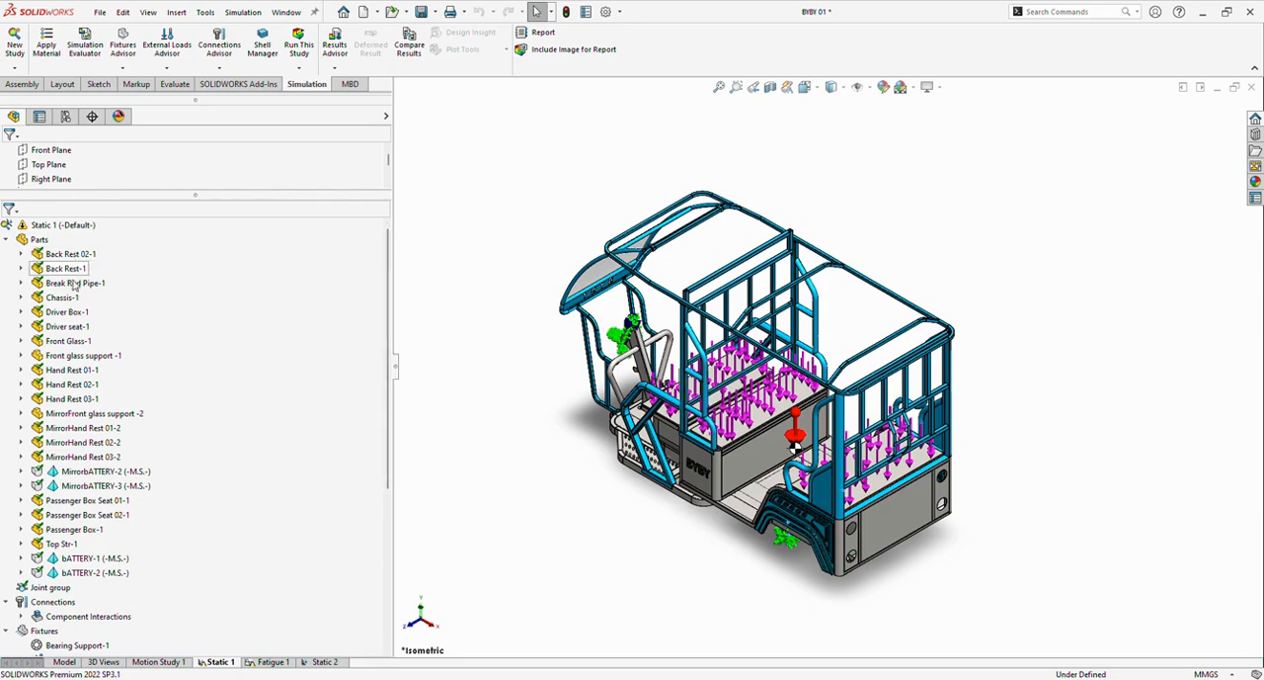
# Collapse the Parts, Connections, Fixtures, External Loads, Mesh and Results branches of the Static 1 study tree.
pyautogui.click(7, 241)
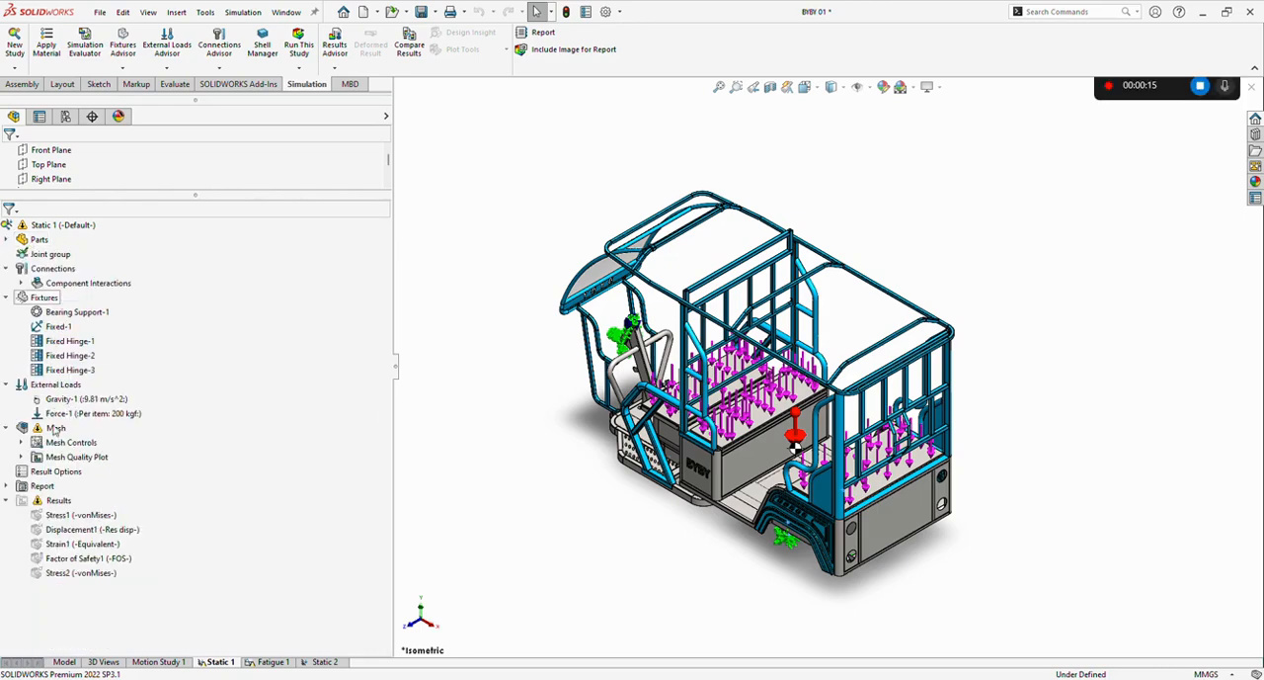
pyautogui.scroll(-1, 161, 501)
pyautogui.scroll(-1, 35, 248)
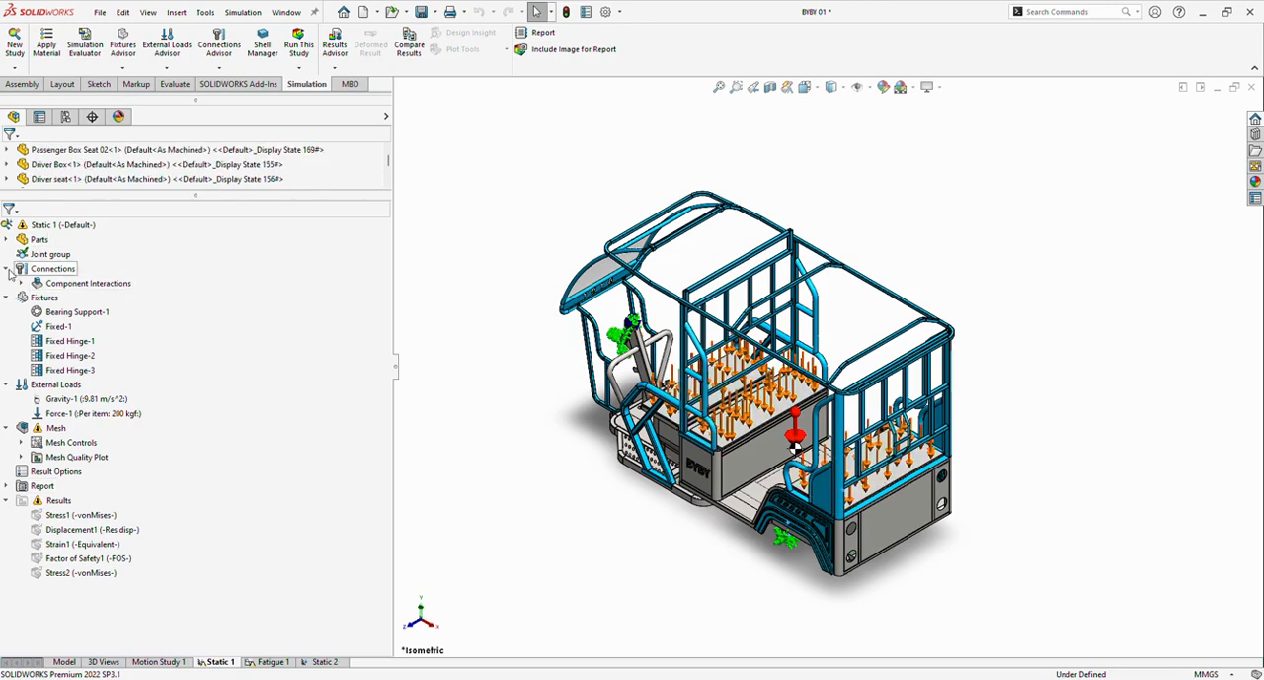
pyautogui.click(7, 269)
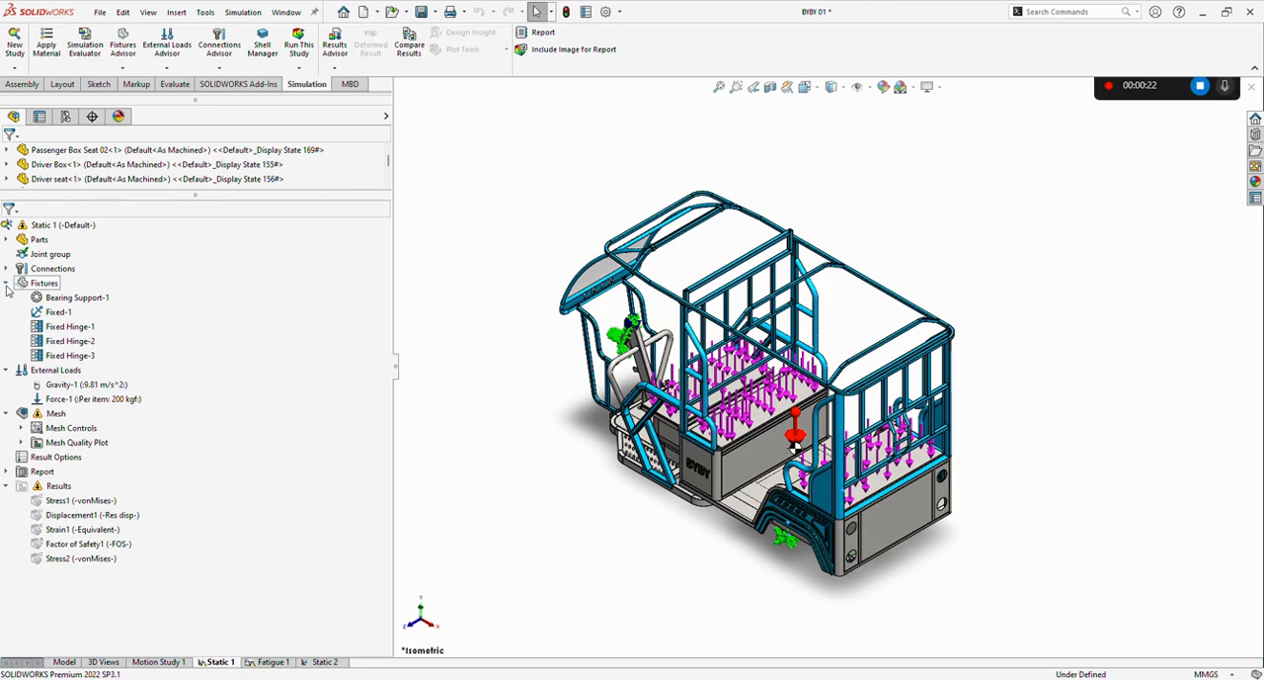
pyautogui.click(7, 283)
pyautogui.click(7, 298)
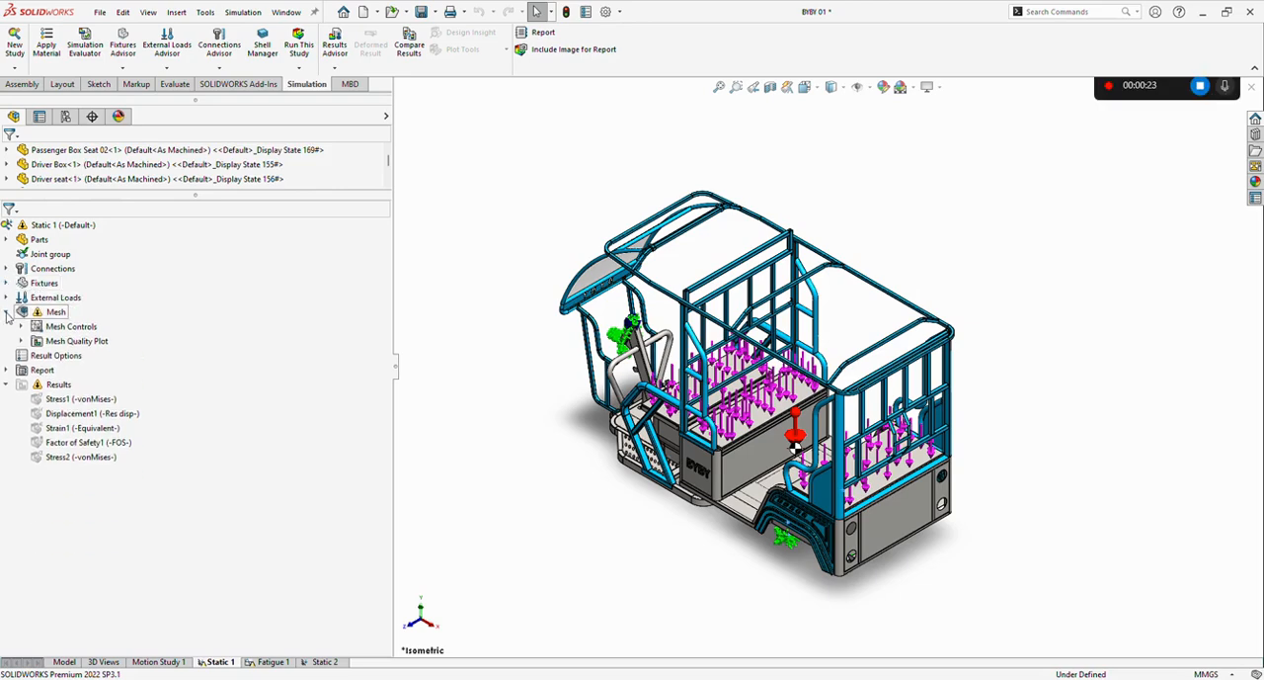
pyautogui.click(7, 312)
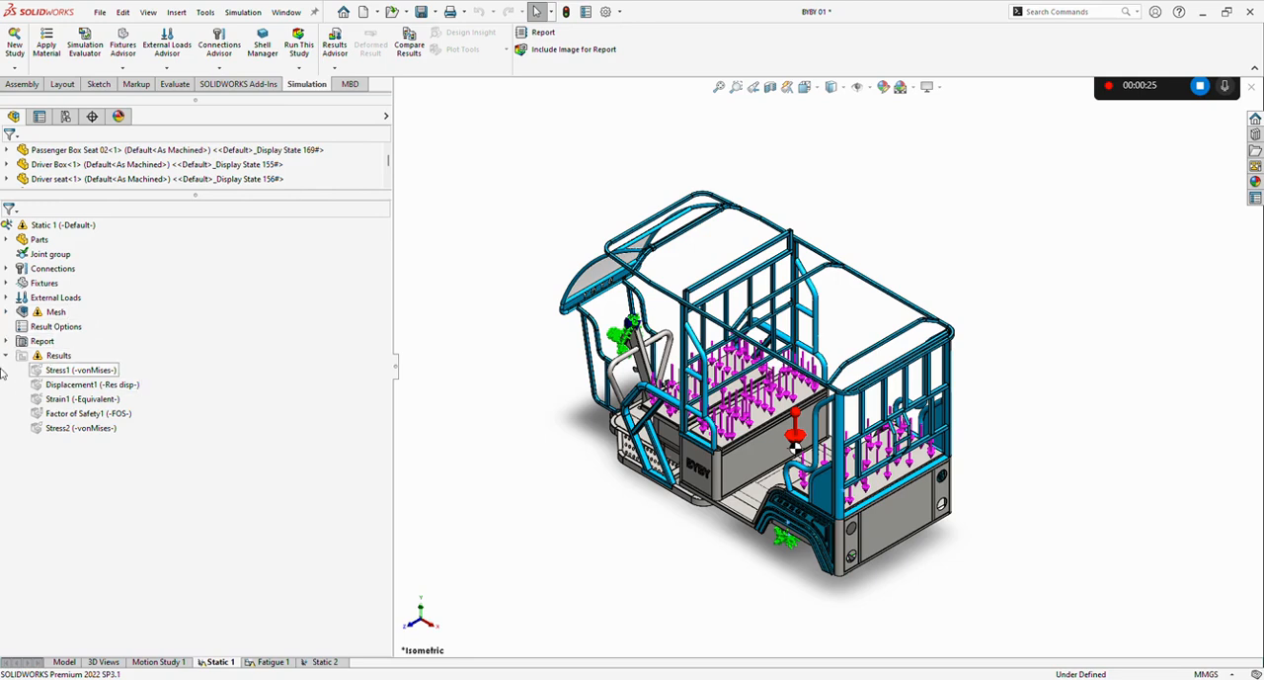
pyautogui.click(7, 355)
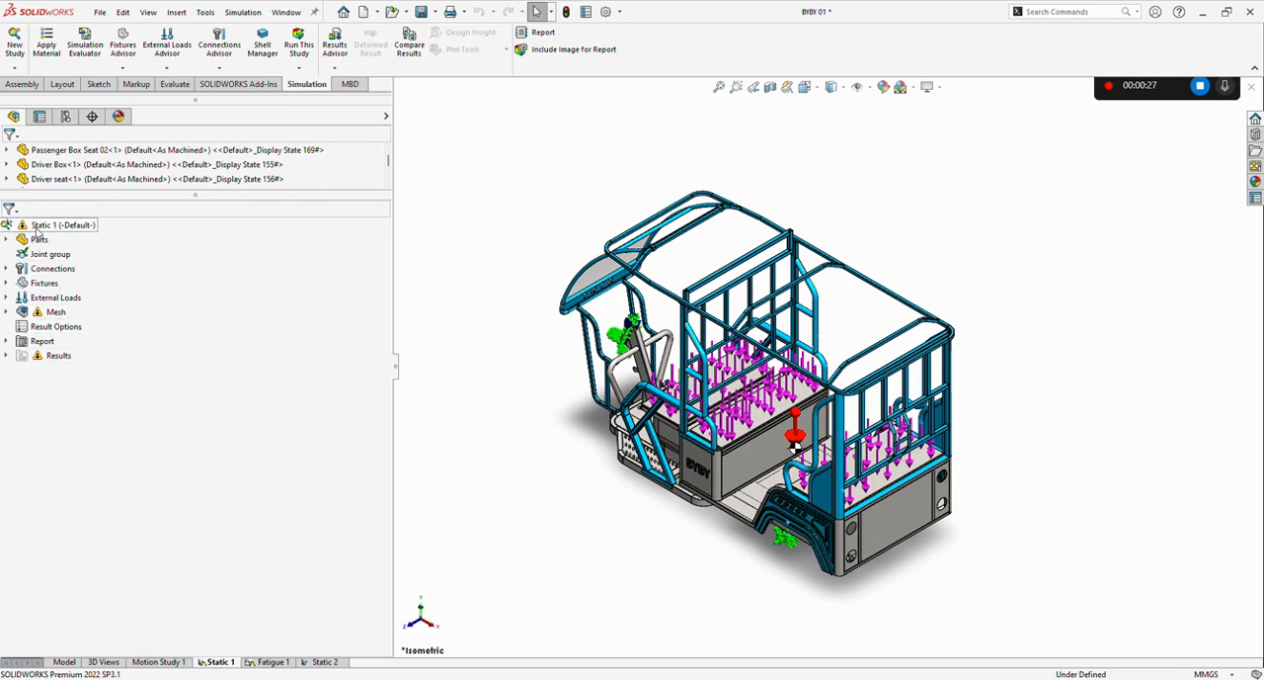
# Expand the Parts branch of the Static 1 study and locate Back Rest 02-1 and Back Rest-1 in the model.
pyautogui.click(38, 227)
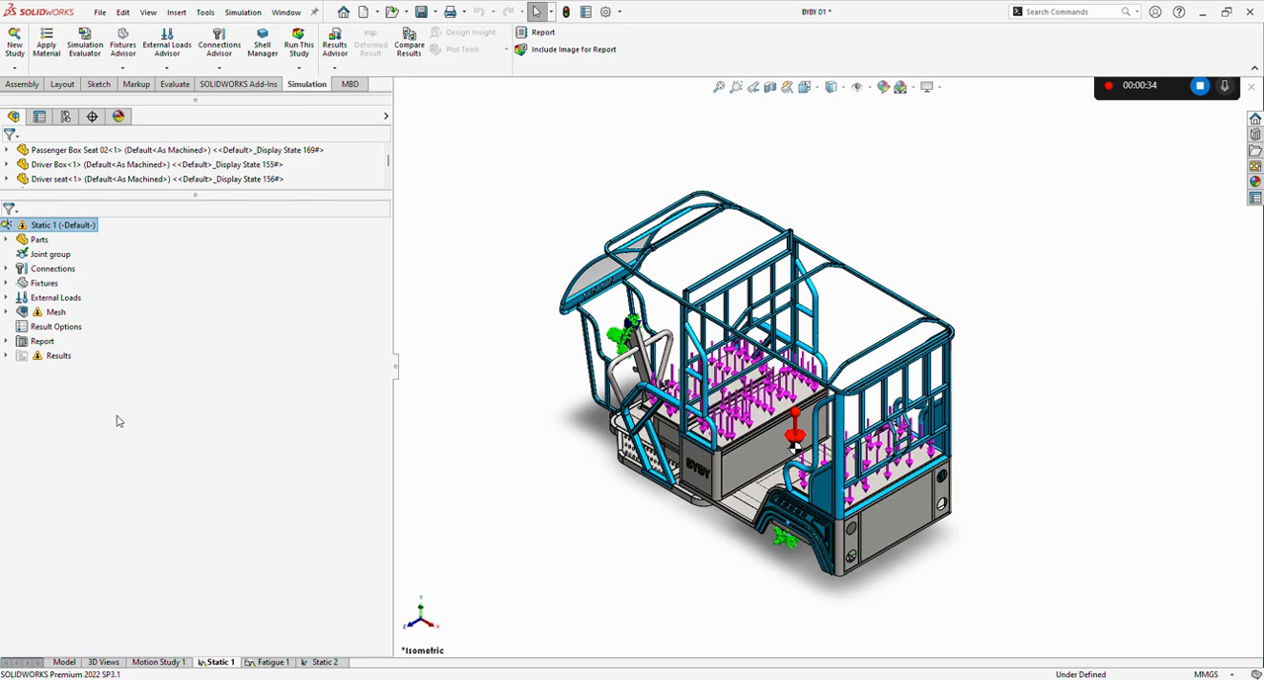
pyautogui.click(264, 330)
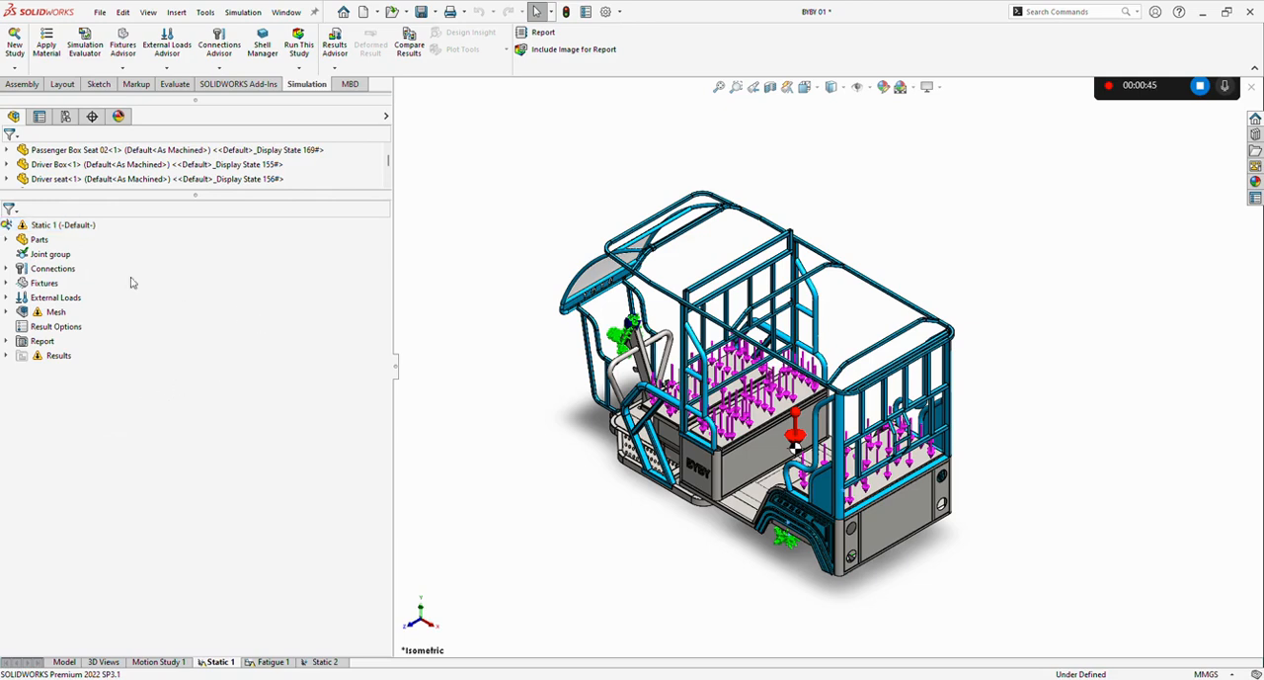
pyautogui.click(40, 230)
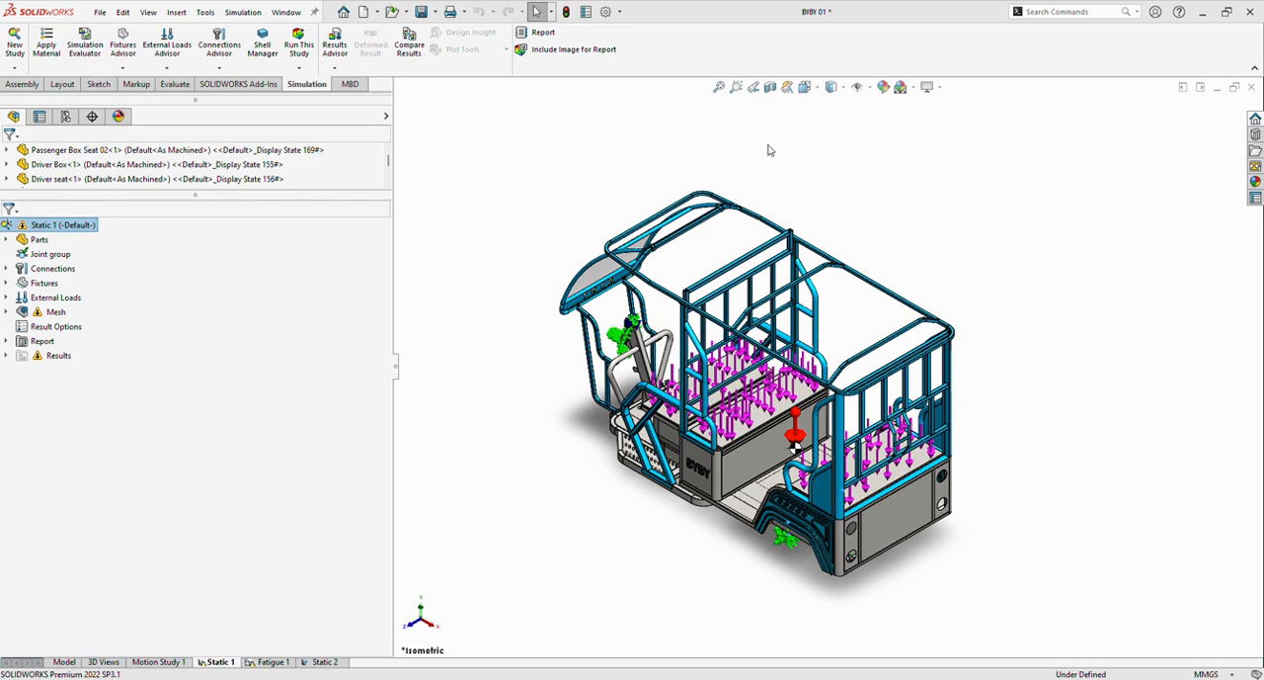
pyautogui.click(33, 243)
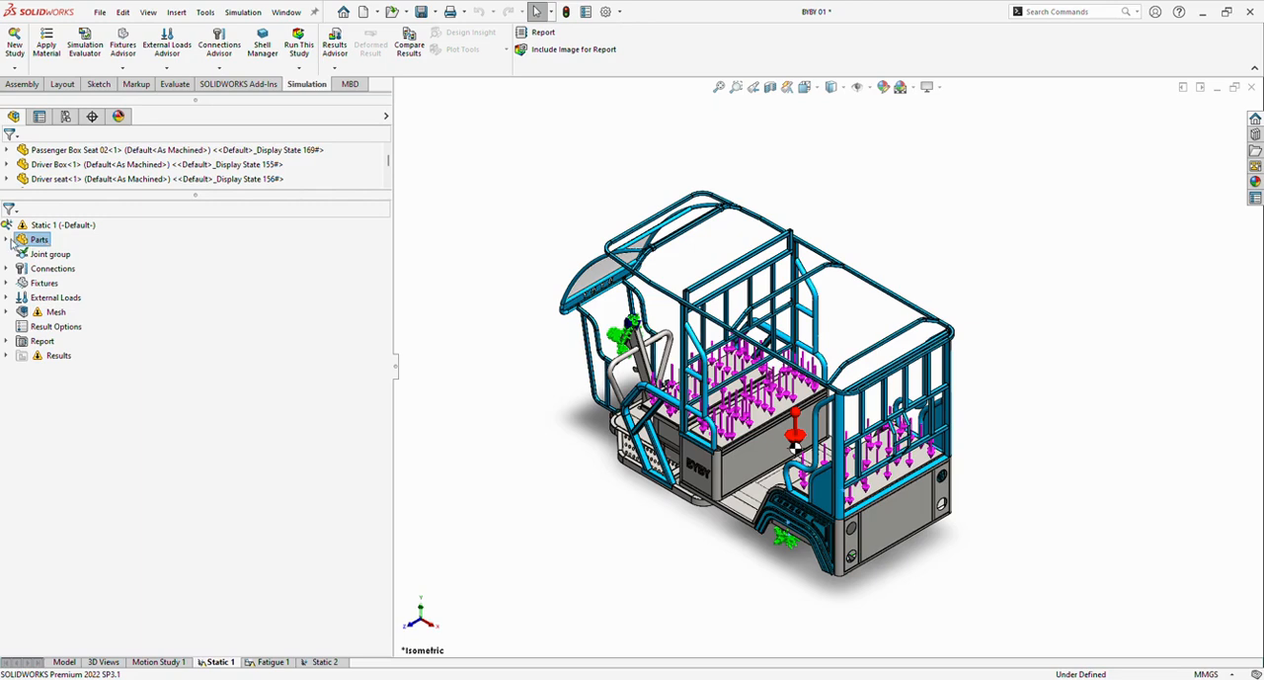
pyautogui.click(8, 240)
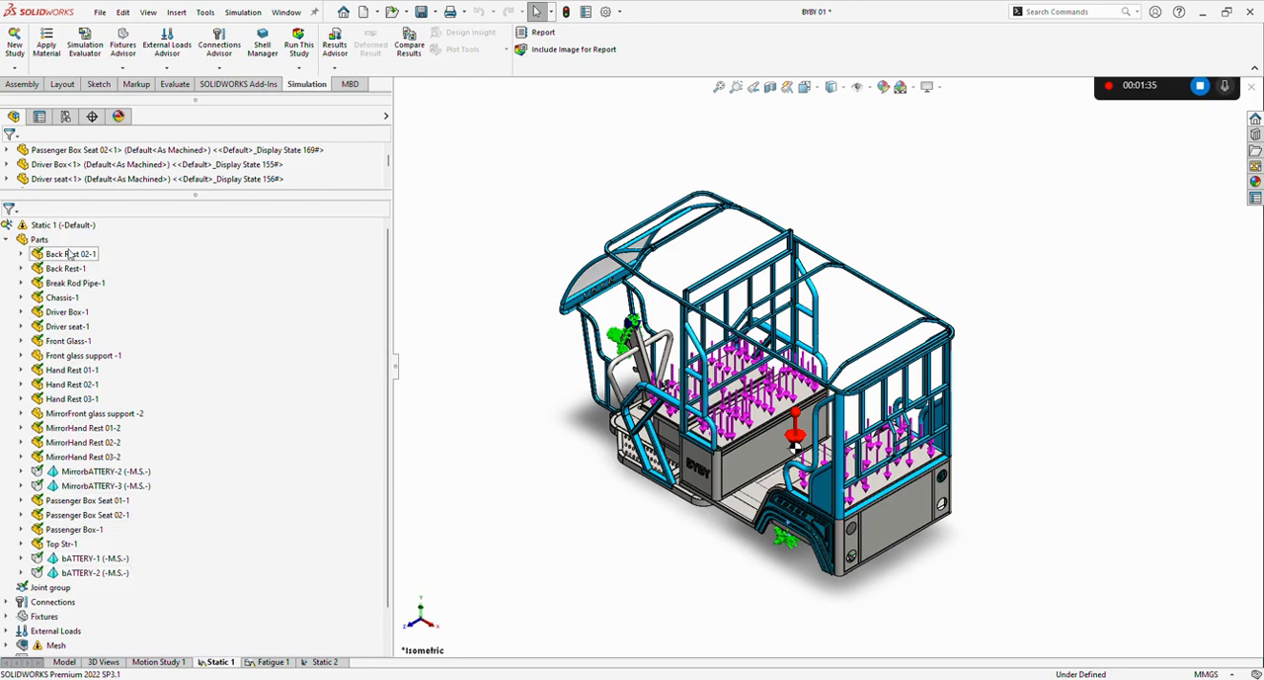
pyautogui.click(69, 256)
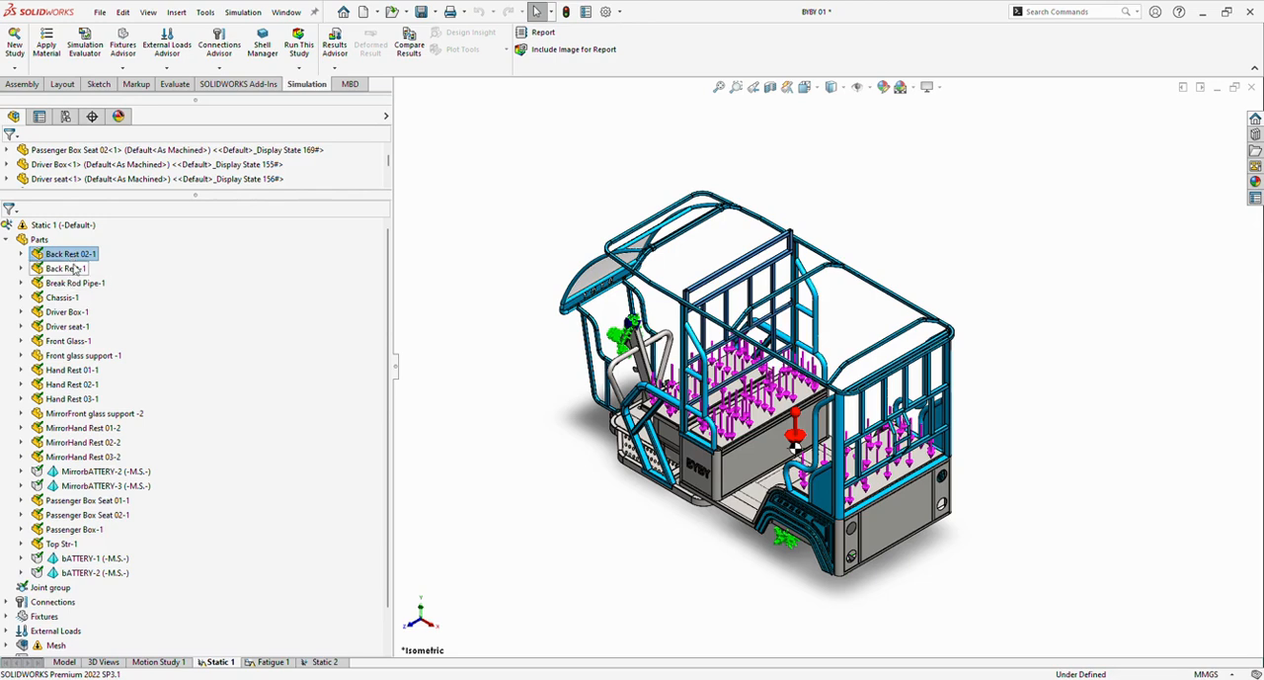
pyautogui.click(71, 271)
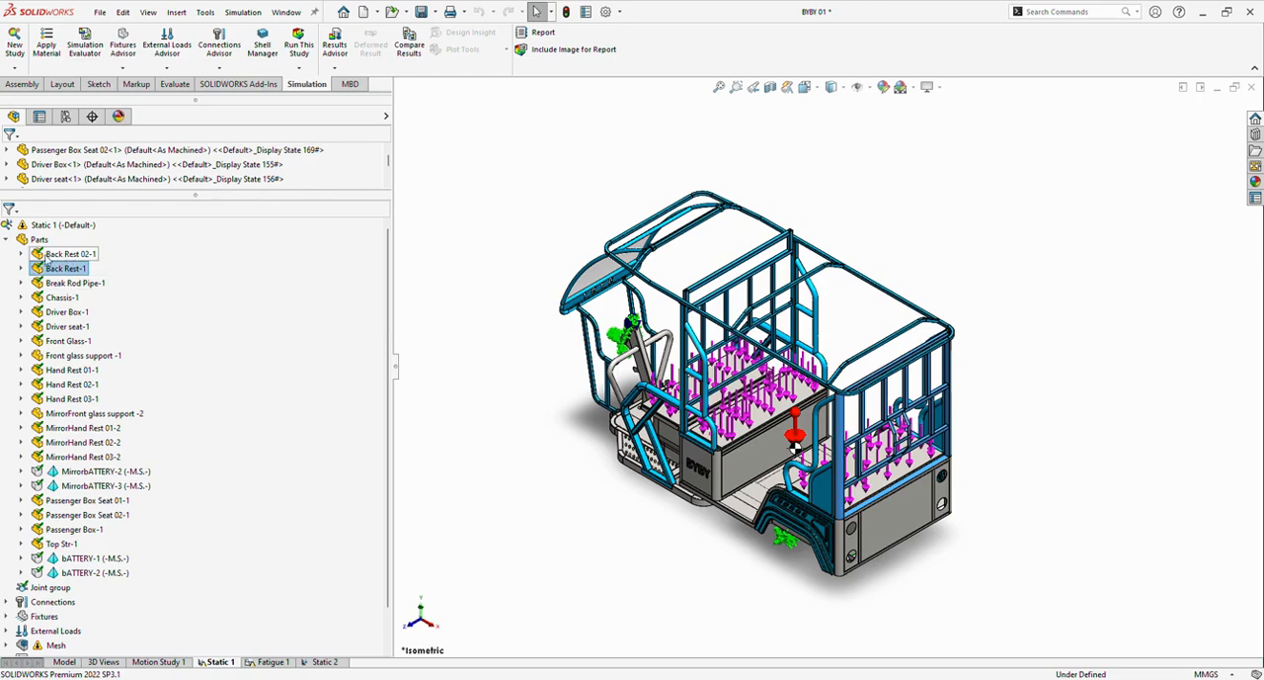
pyautogui.click(58, 259)
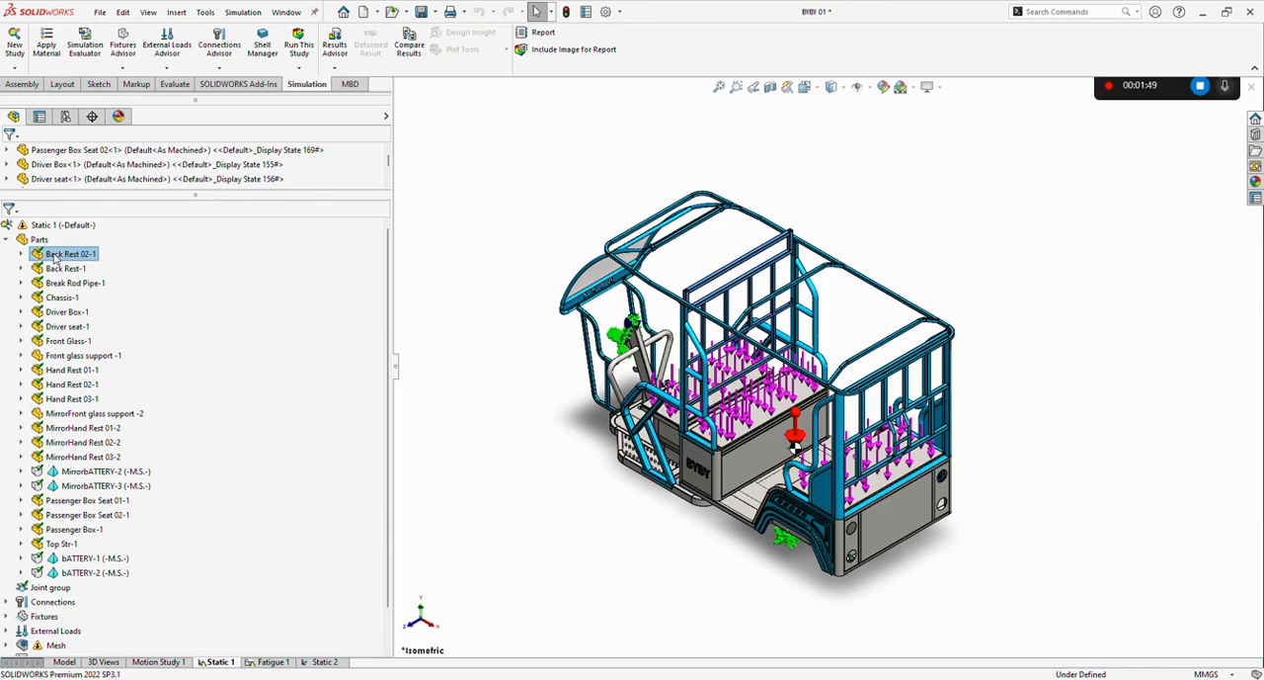
pyautogui.click(112, 242)
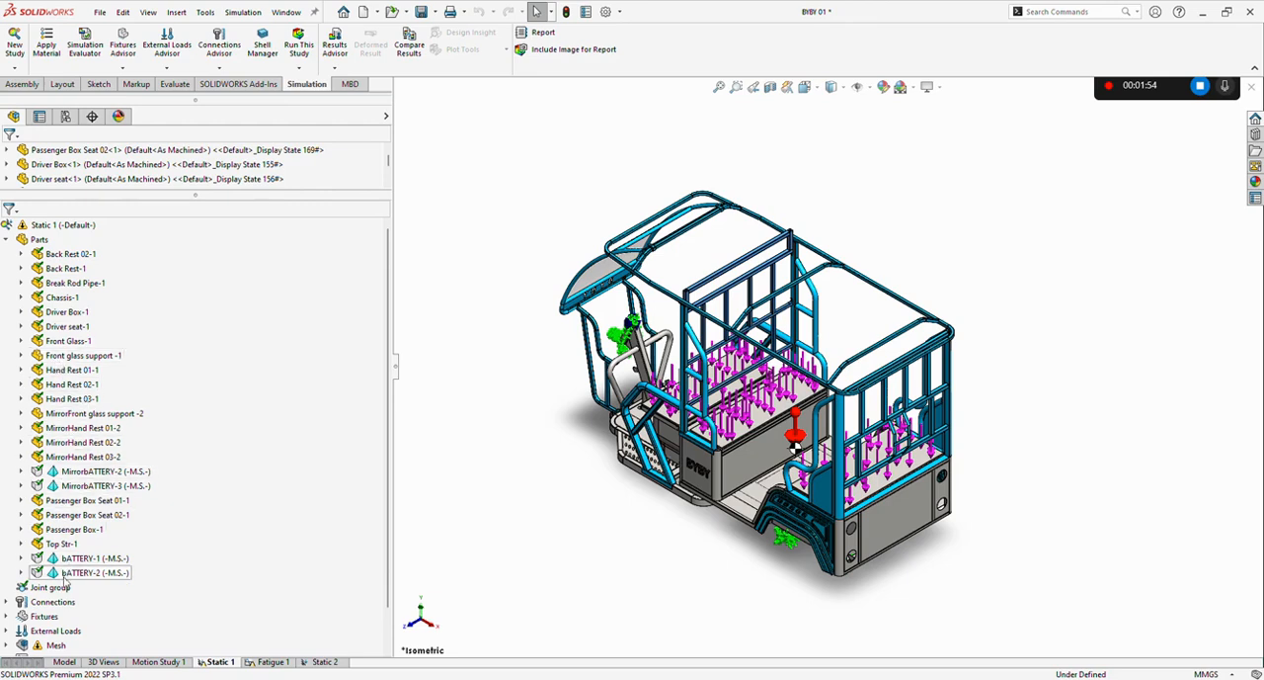
# Review the study's full list of parts down to the batteries, and collapse the Parts branch.
pyautogui.click(38, 240)
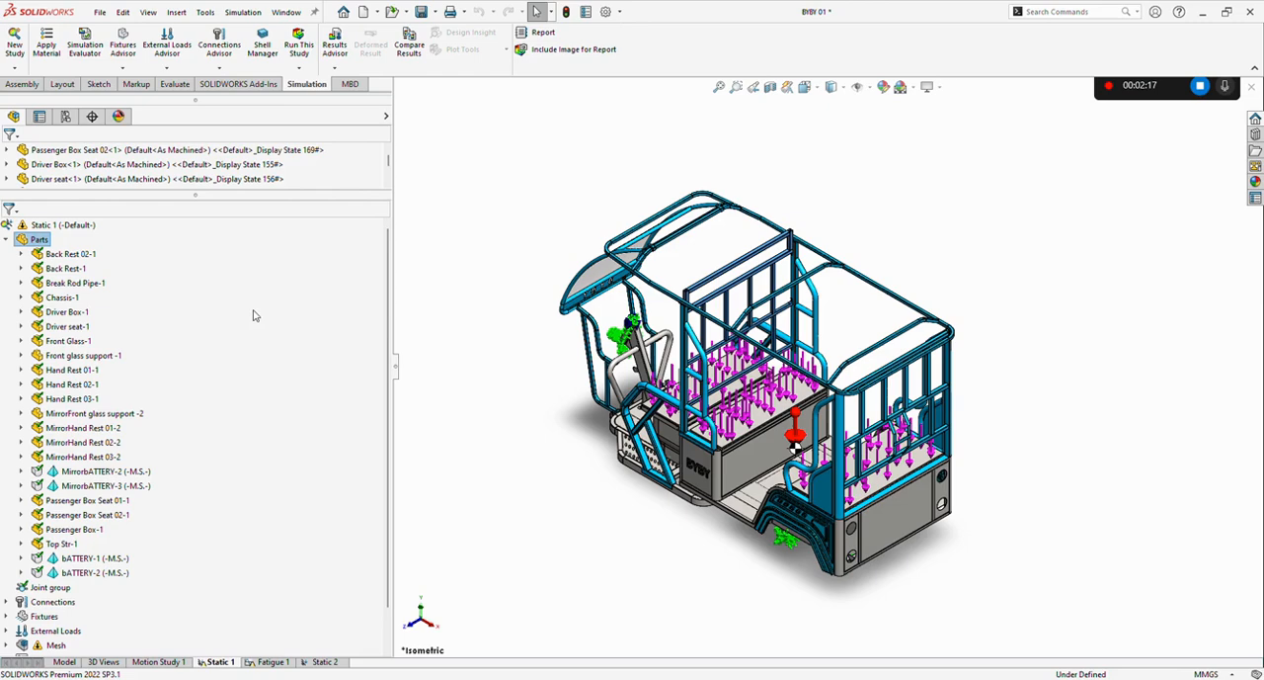
pyautogui.click(186, 316)
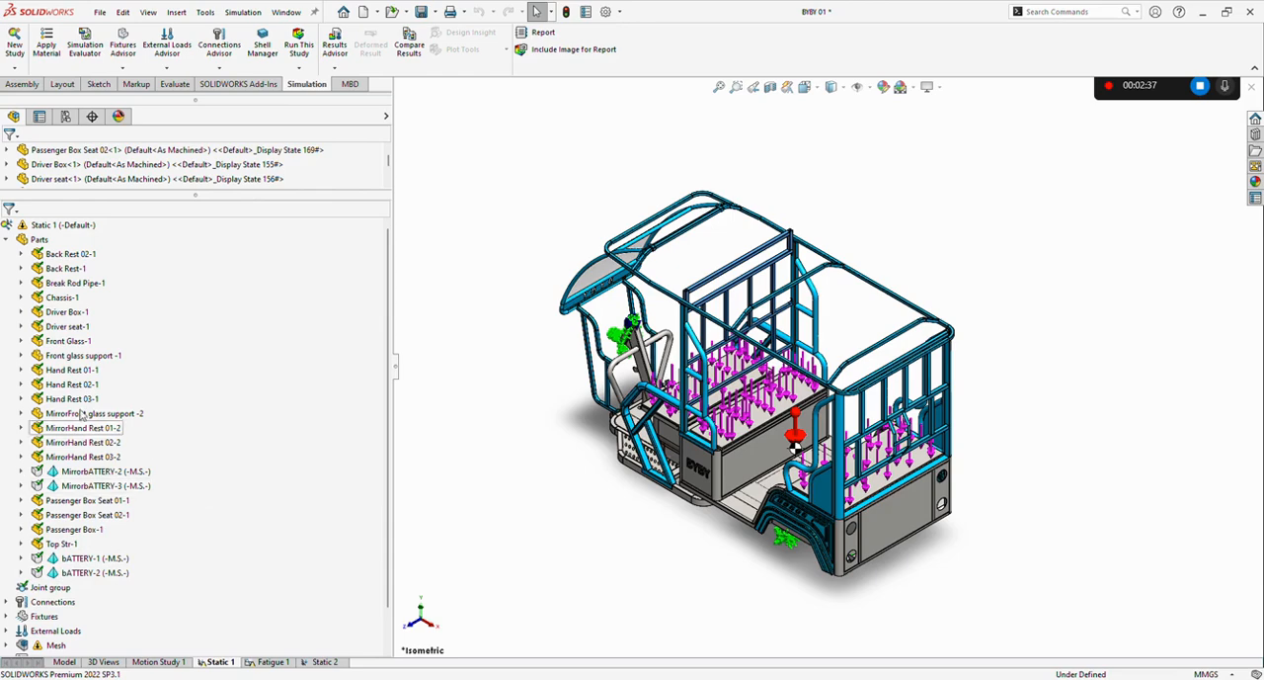
pyautogui.click(46, 244)
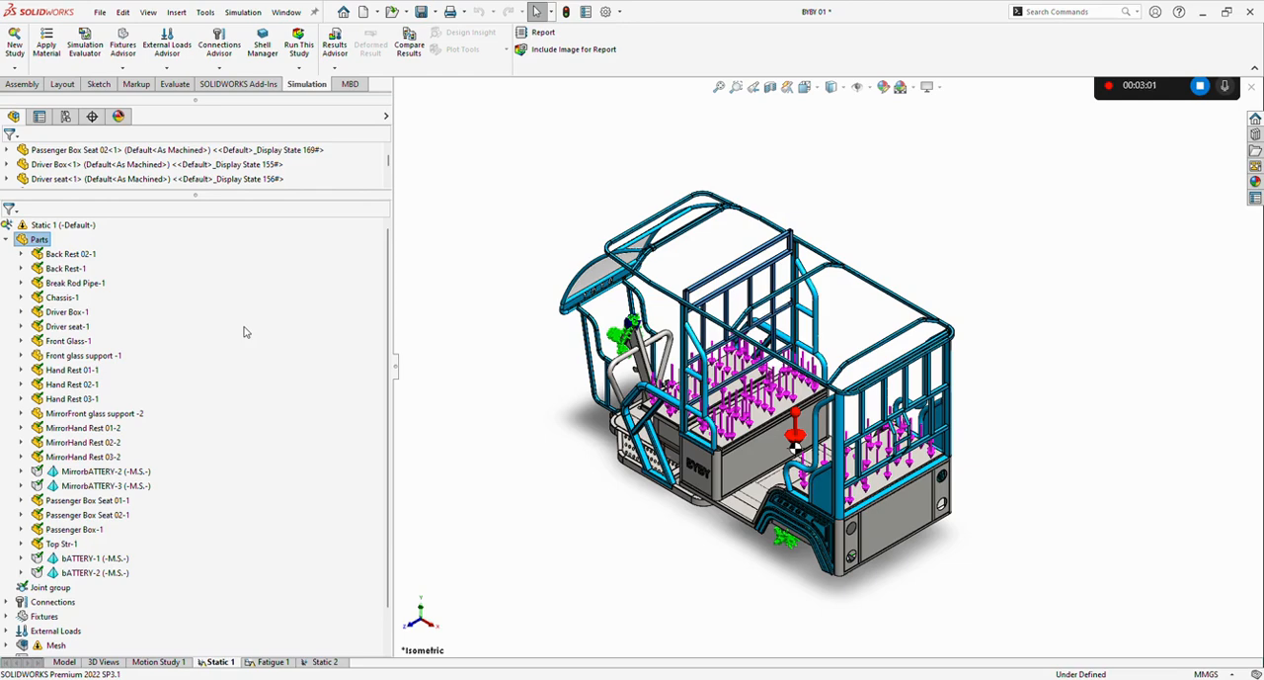
pyautogui.click(218, 329)
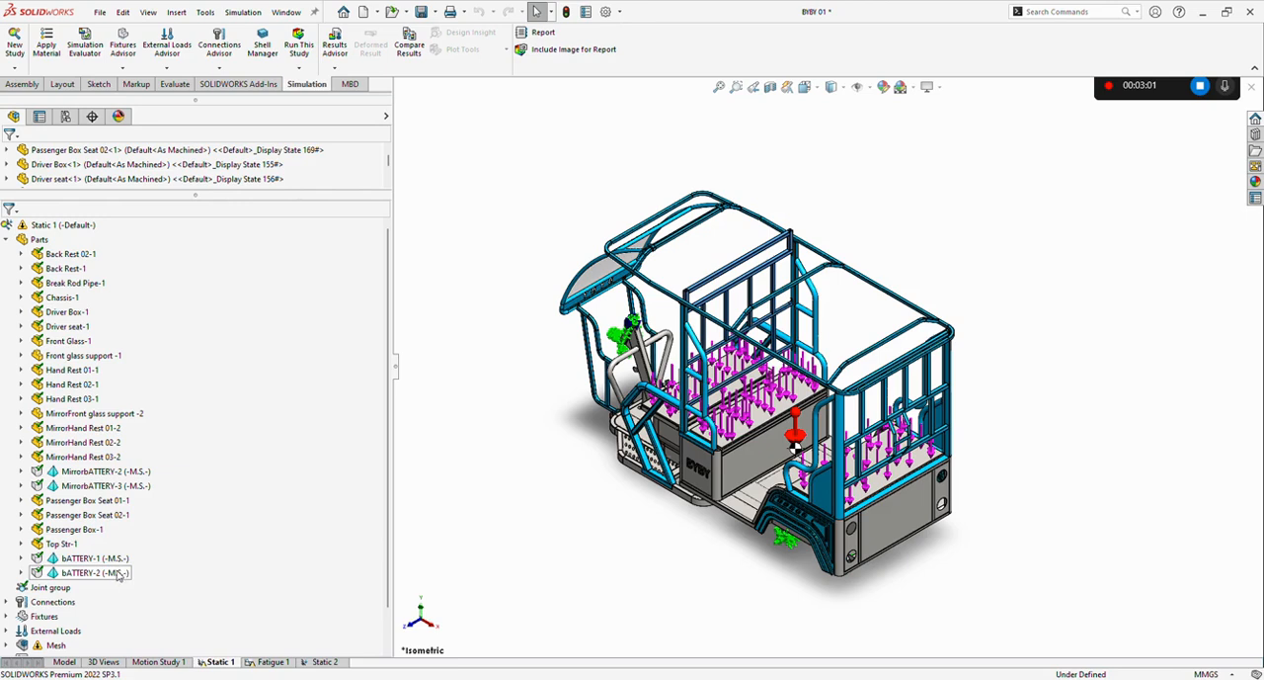
pyautogui.scroll(-3, 380, 409)
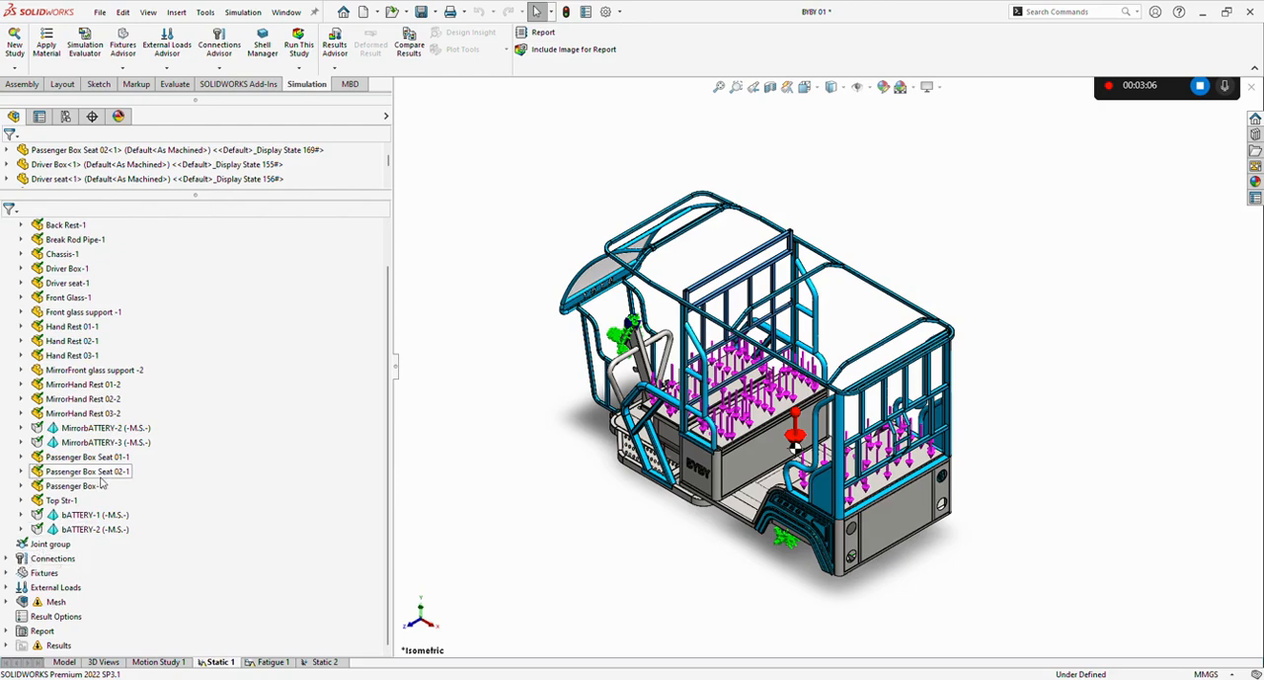
pyautogui.scroll(3, 389, 415)
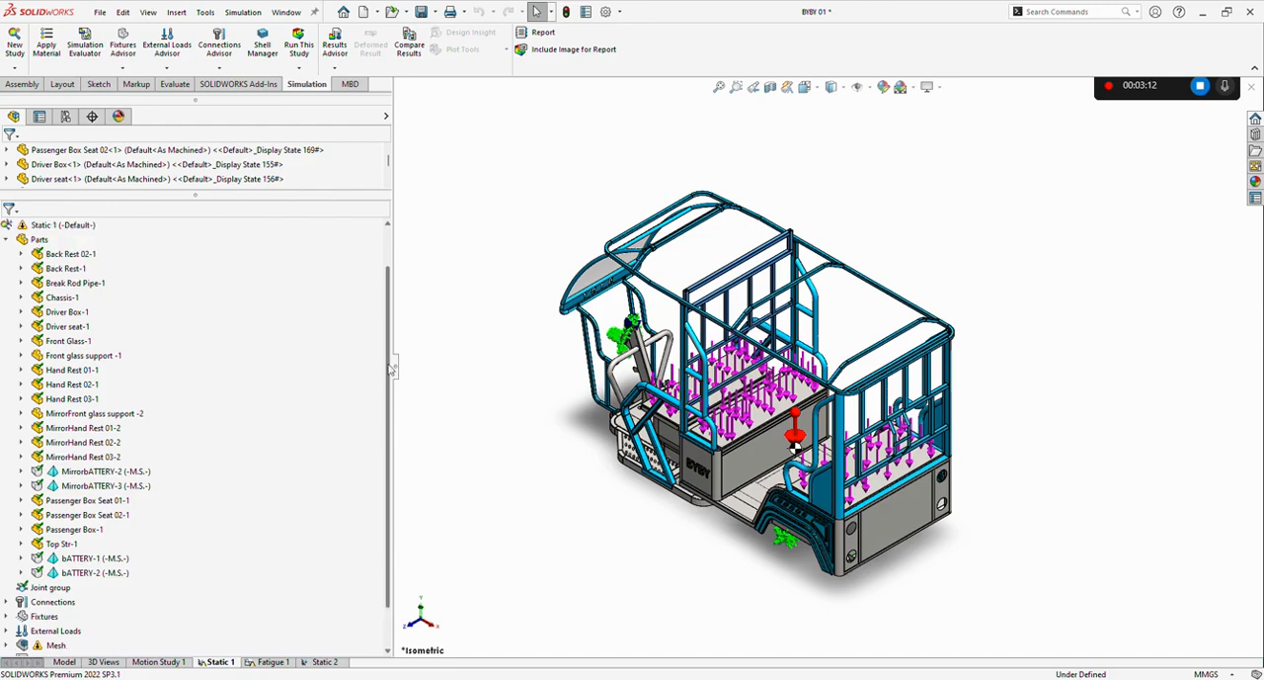
pyautogui.click(7, 240)
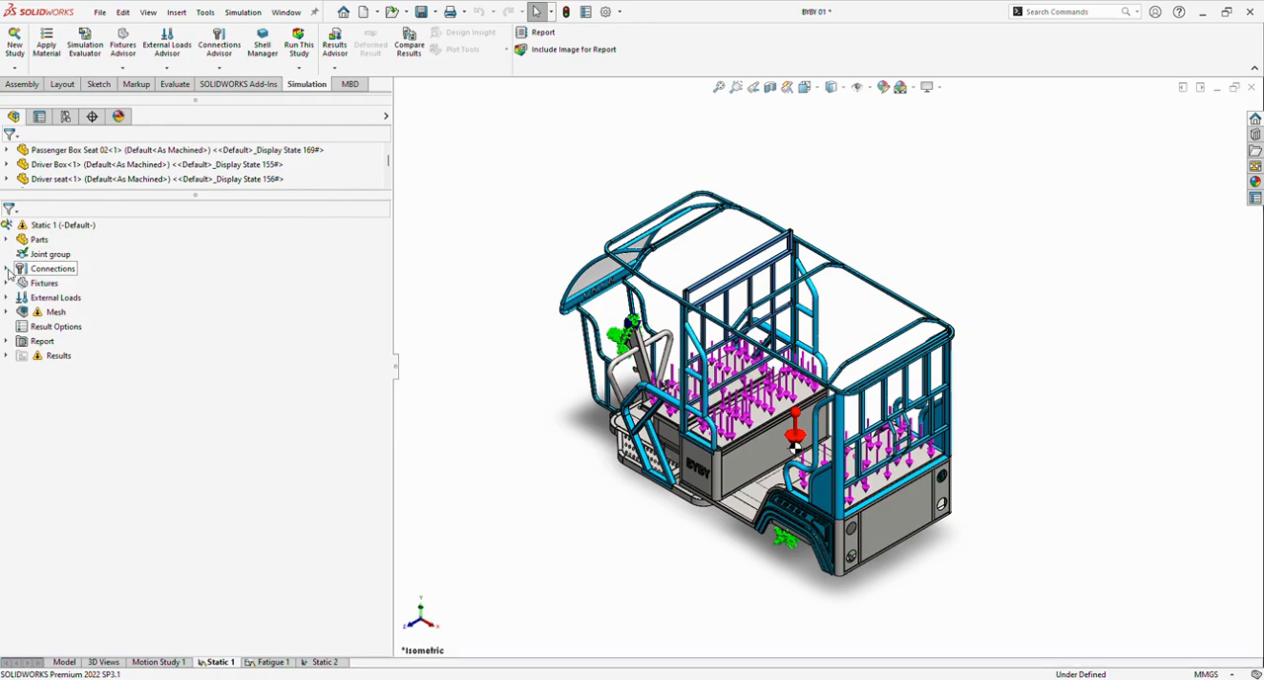
# Expand Connections and Component Interactions in the Static 1 study to examine its global interaction.
pyautogui.click(9, 270)
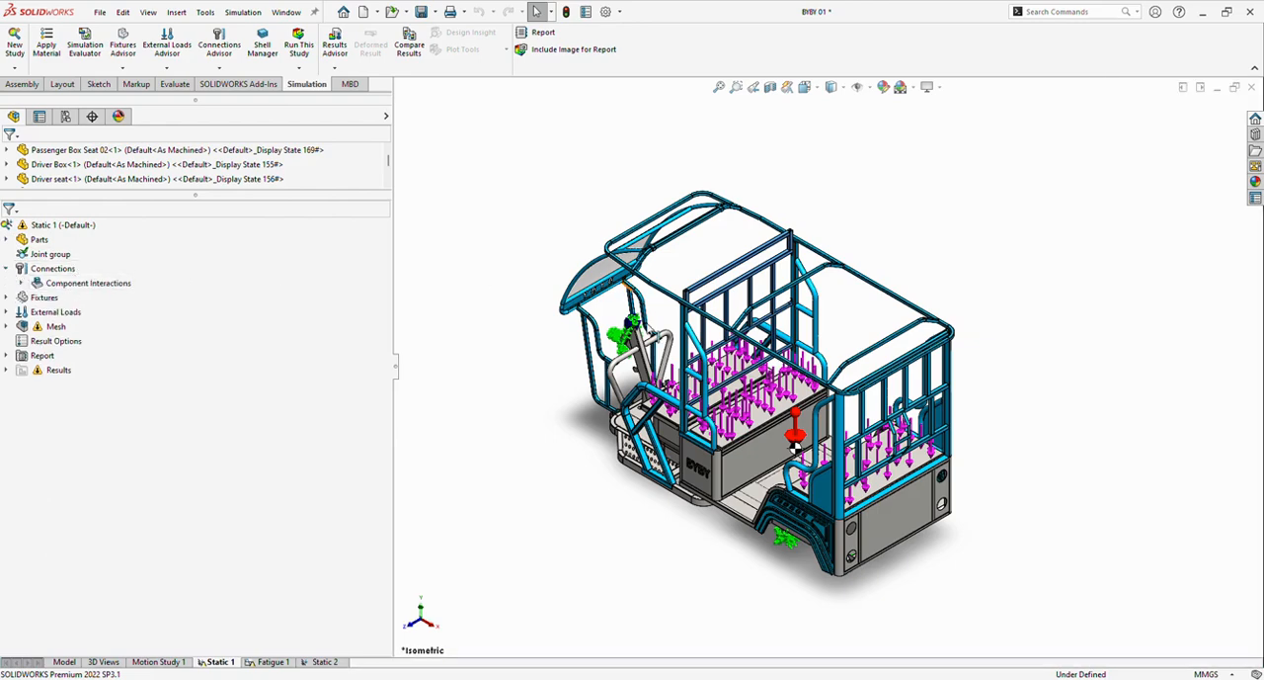
pyautogui.click(22, 283)
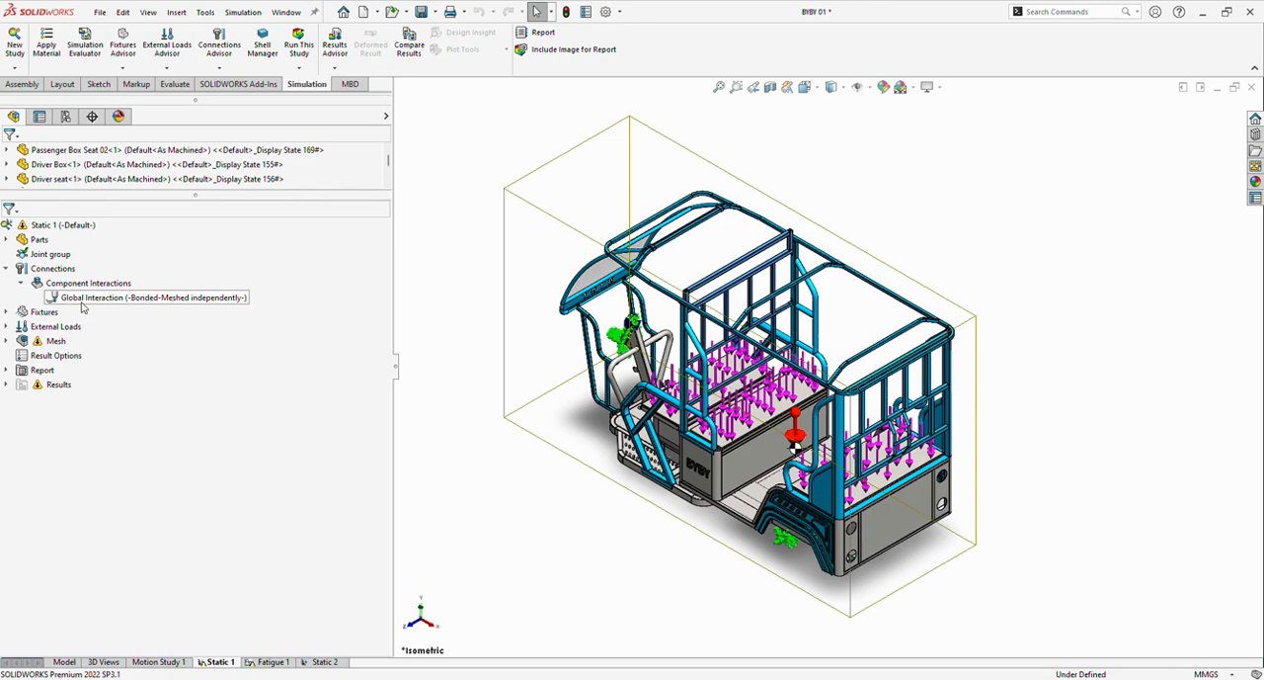
pyautogui.scroll(1, 316, 453)
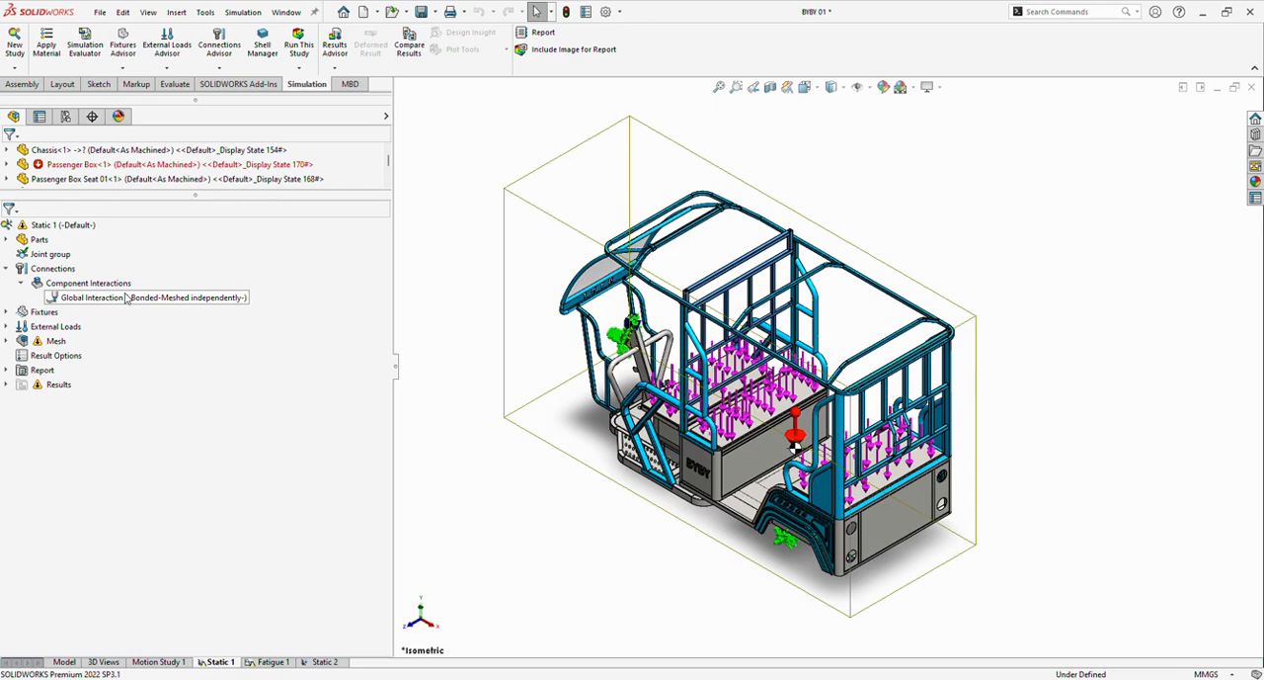
pyautogui.click(74, 286)
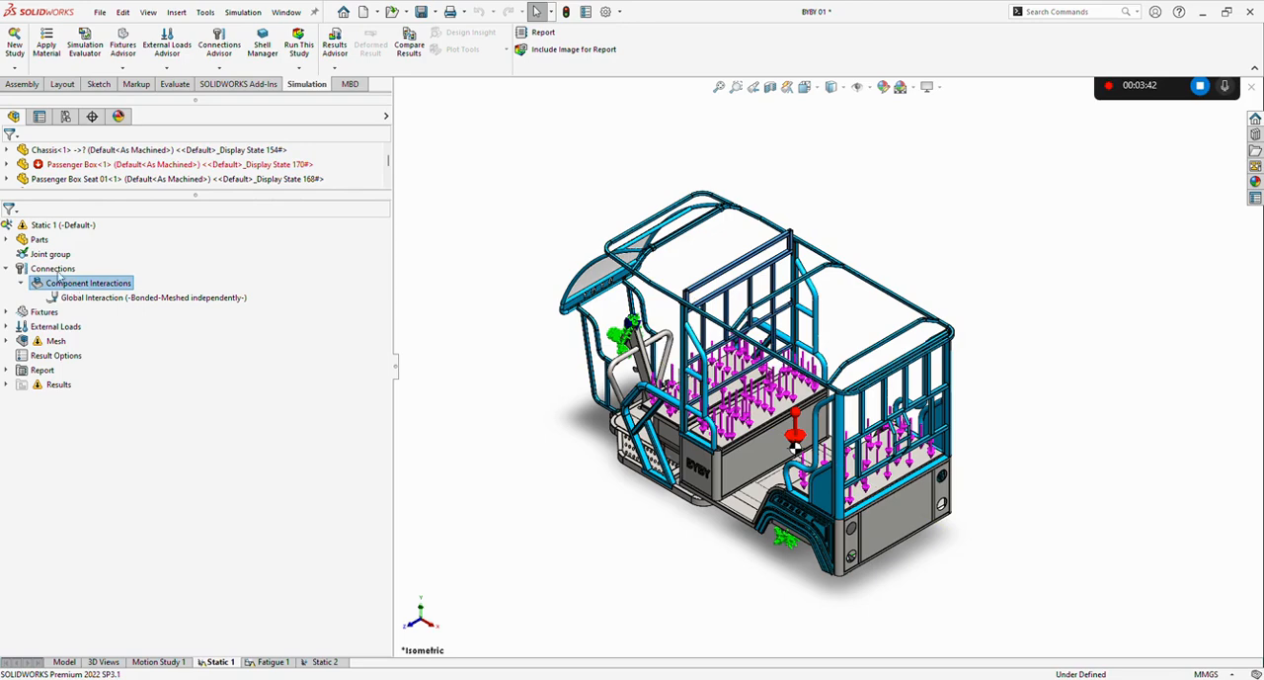
pyautogui.click(54, 269)
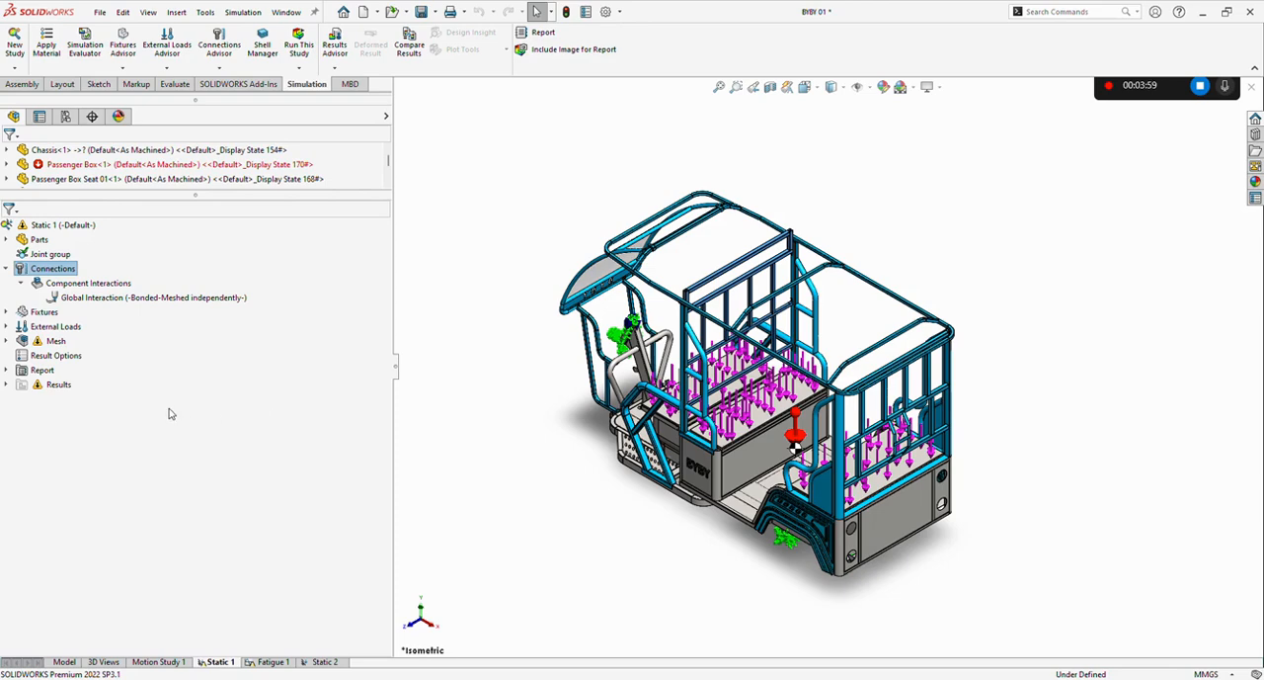
# Expand the study's Fixtures and highlight Bearing Support-1 in the model to examine where it is applied.
pyautogui.click(6, 312)
pyautogui.click(44, 313)
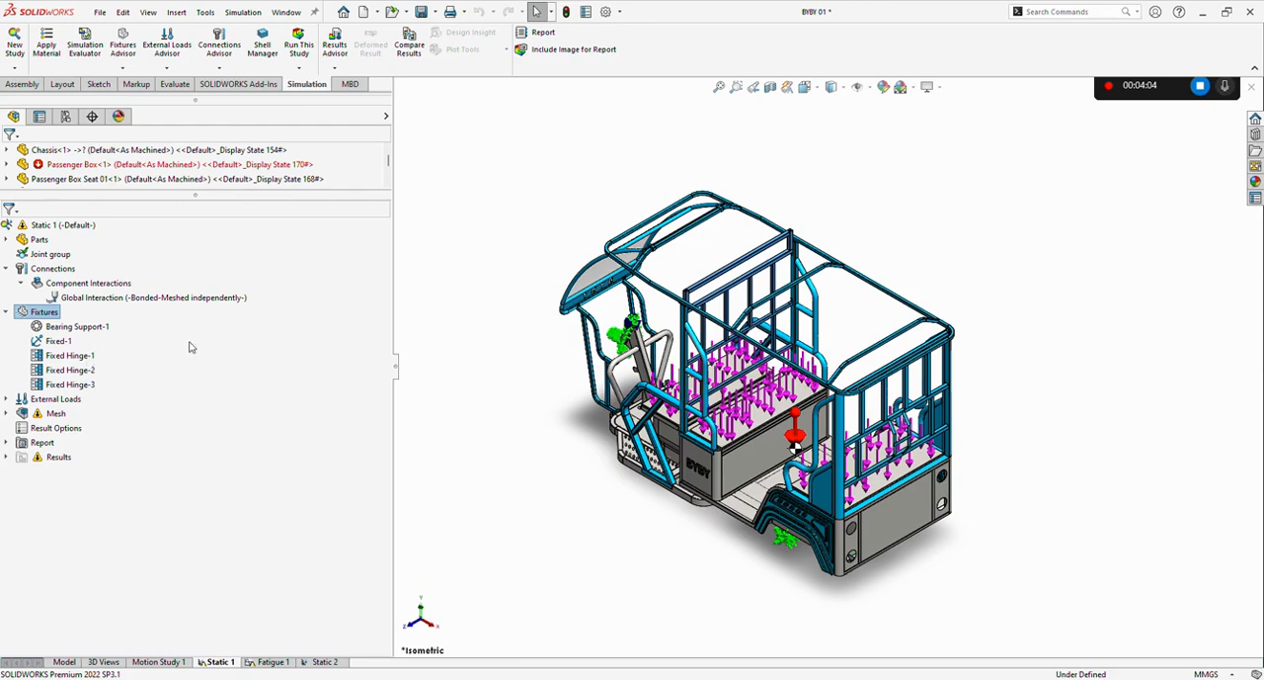
pyautogui.click(76, 331)
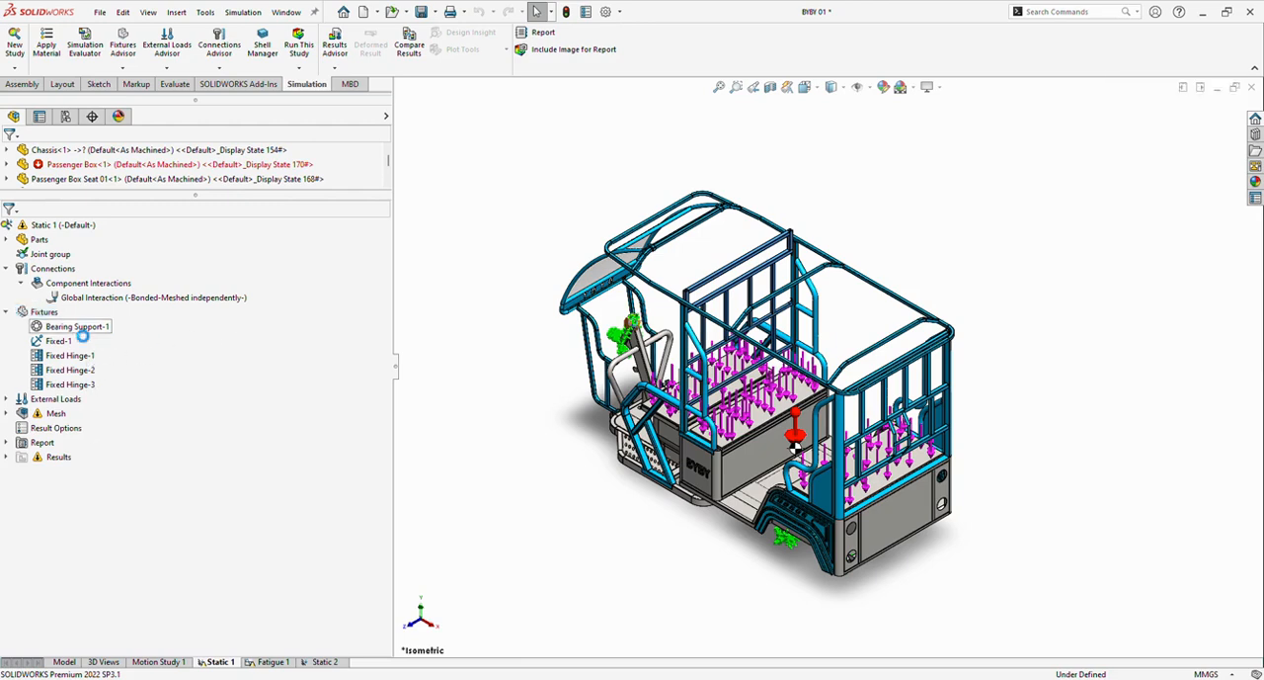
pyautogui.click(71, 332)
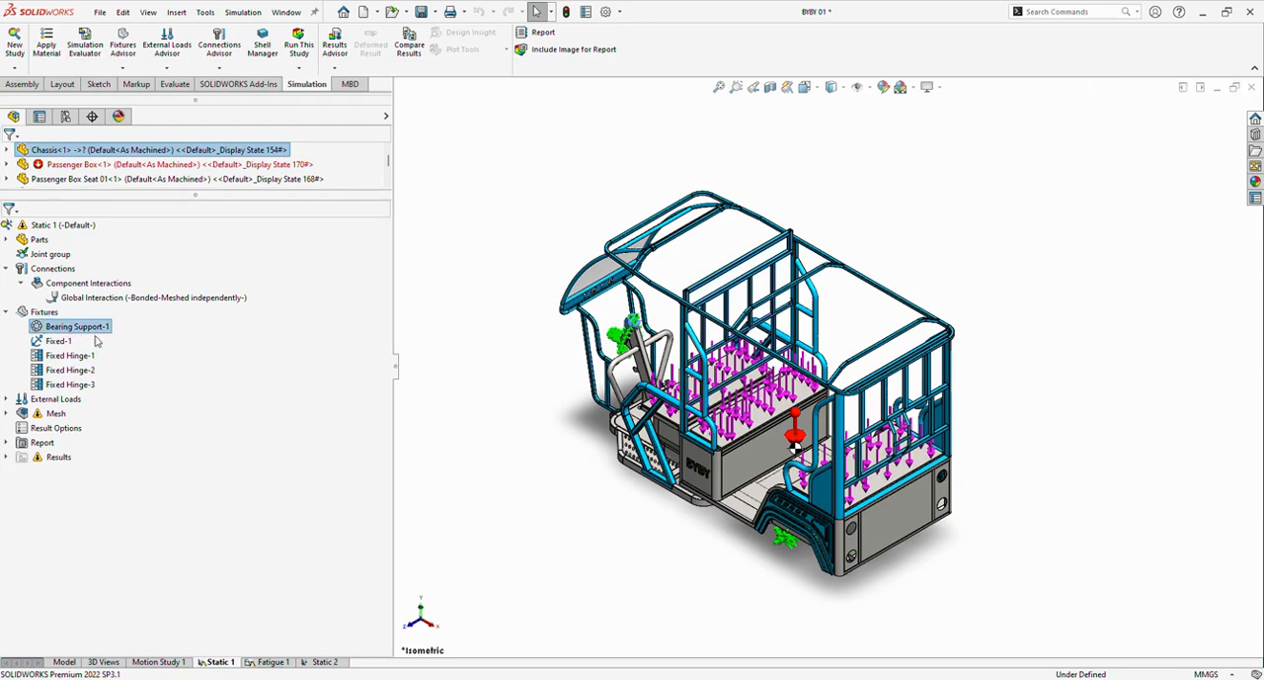
pyautogui.click(232, 398)
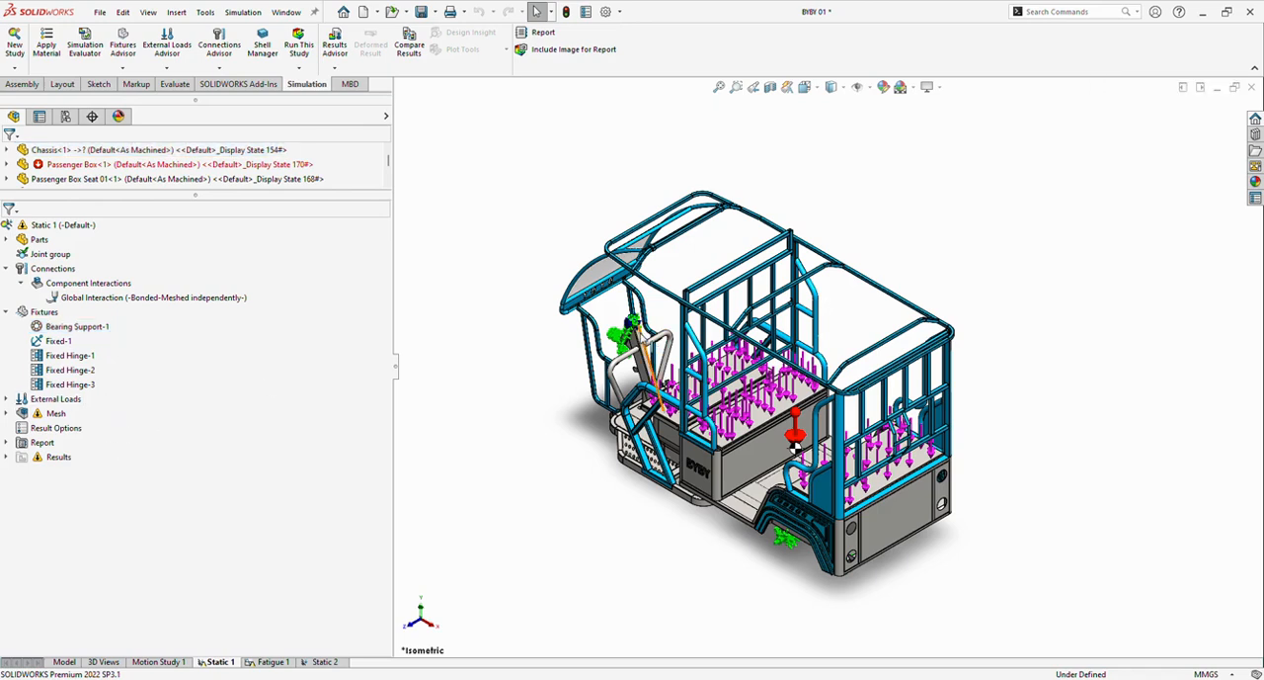
# Highlight Fixed-1 and Fixed Hinge-1, -2 and -3 of the Static 1 study in the model to examine where they are applied.
pyautogui.click(642, 361)
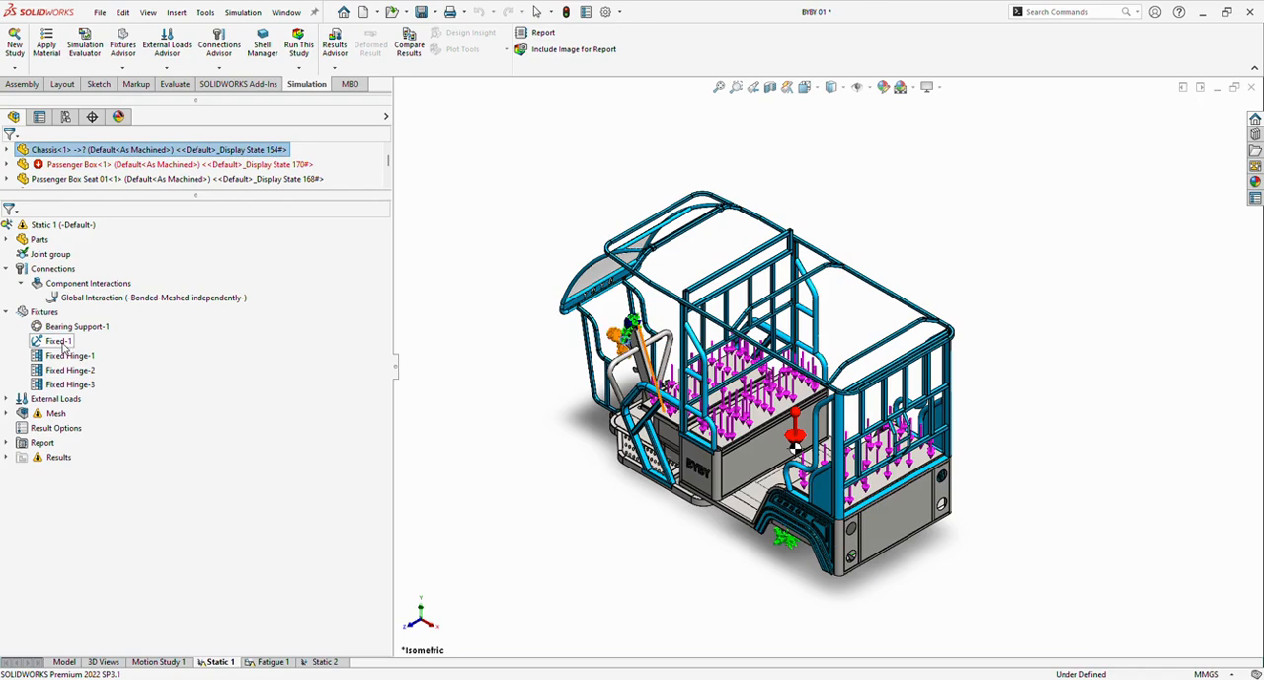
pyautogui.click(62, 341)
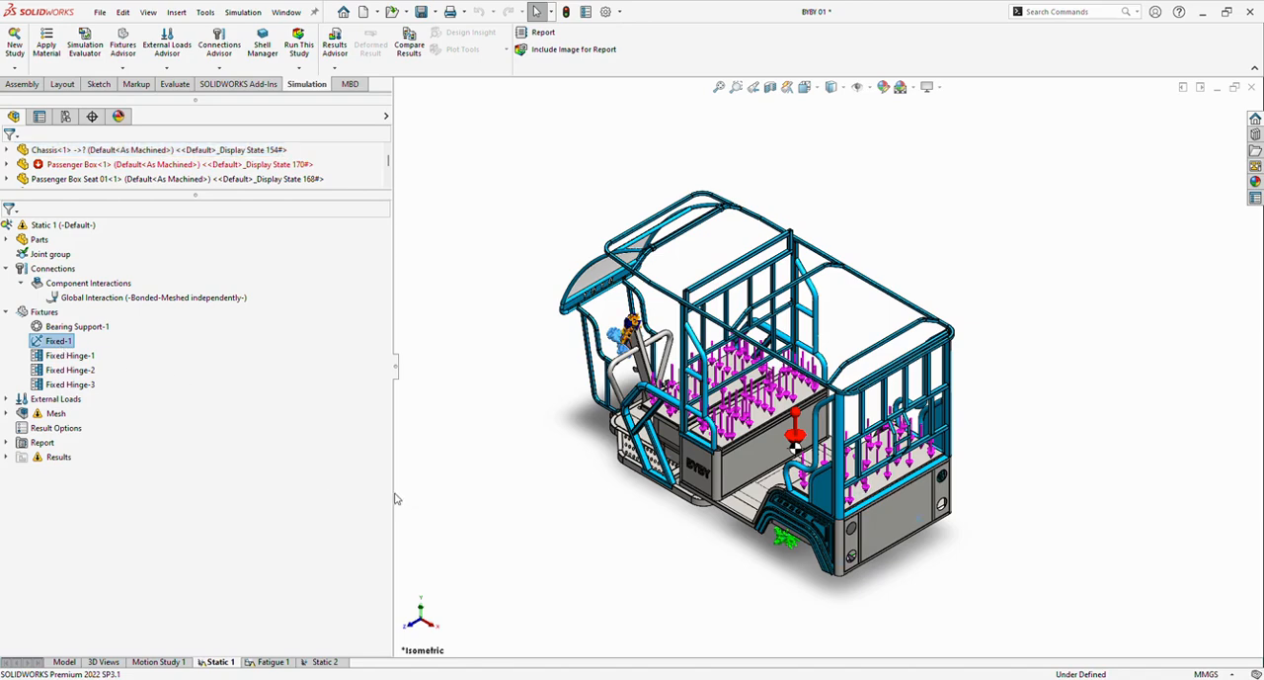
pyautogui.click(71, 358)
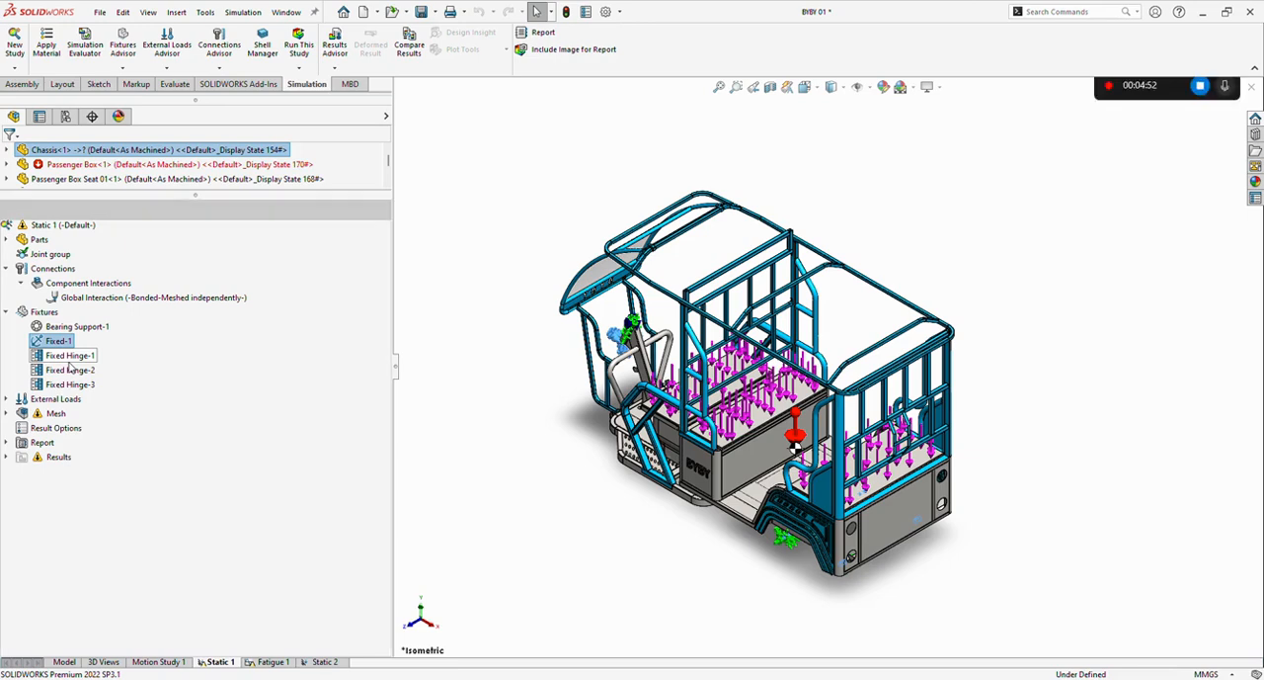
pyautogui.click(69, 361)
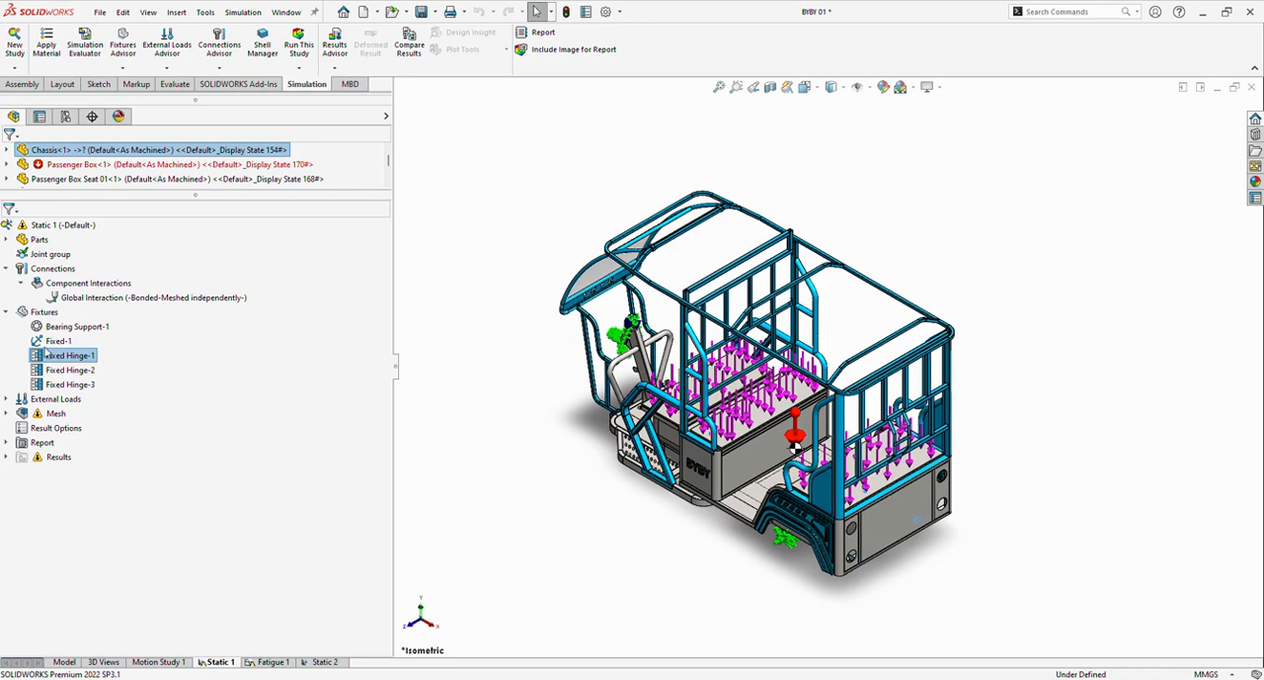
pyautogui.click(58, 373)
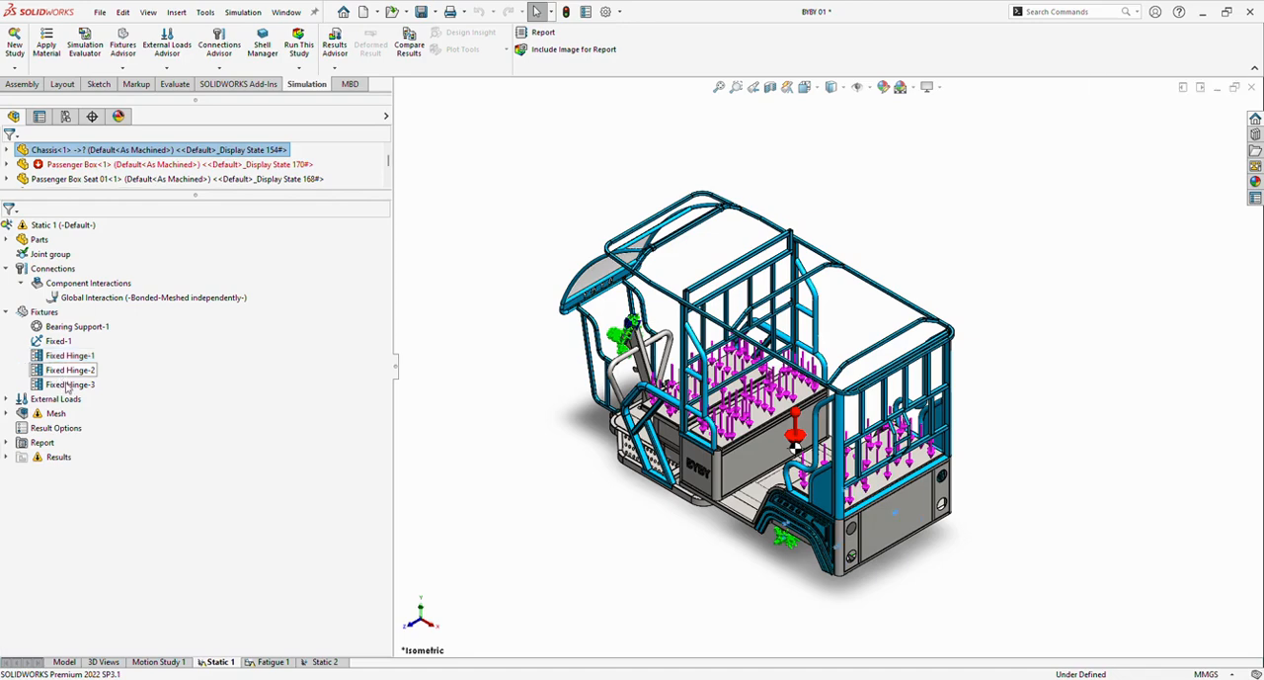
pyautogui.click(68, 385)
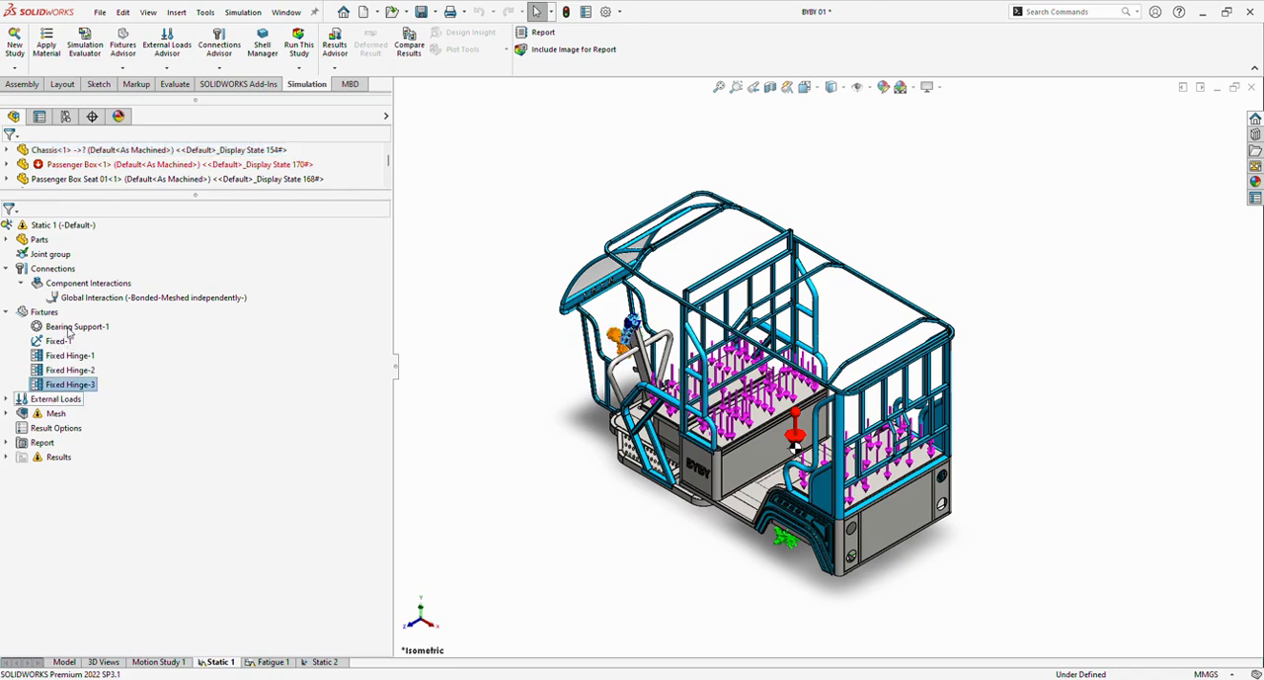
# Expand the study's External Loads and examine where Gravity-1 and Force-1 act on the vehicle.
pyautogui.click(6, 399)
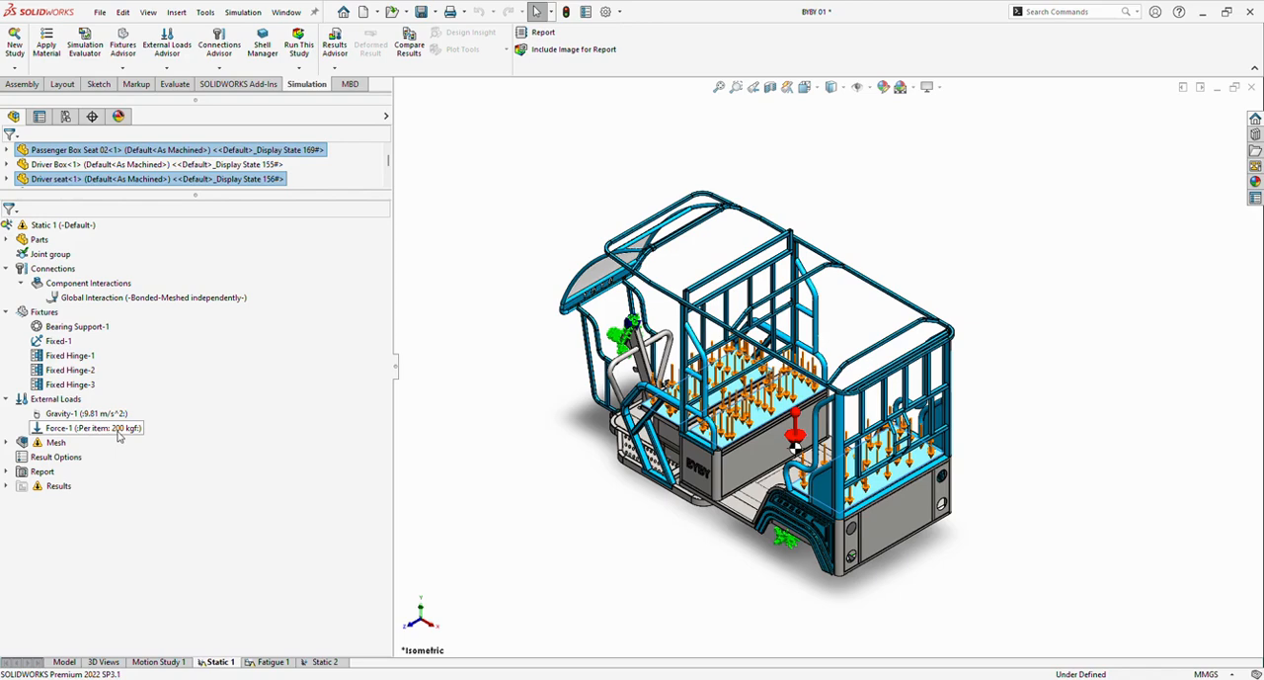
pyautogui.click(73, 399)
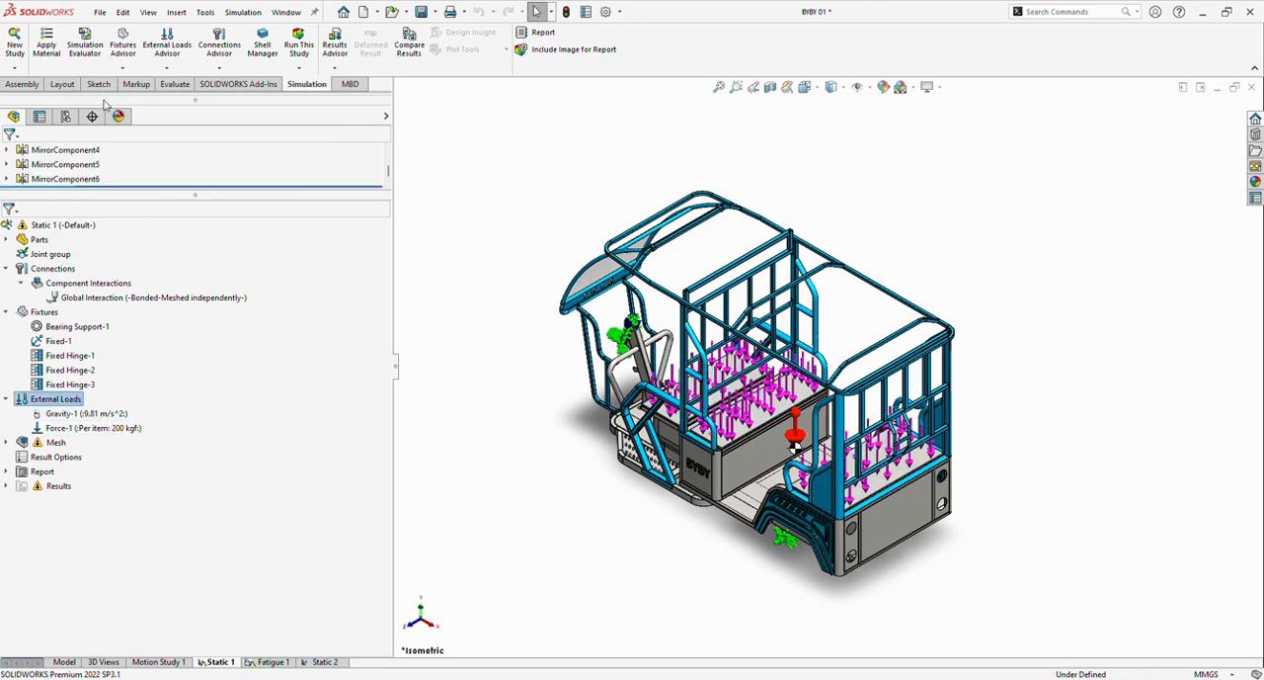
# Start a new external force, switch its units to Metric (G), and cancel the definition.
pyautogui.click(122, 249)
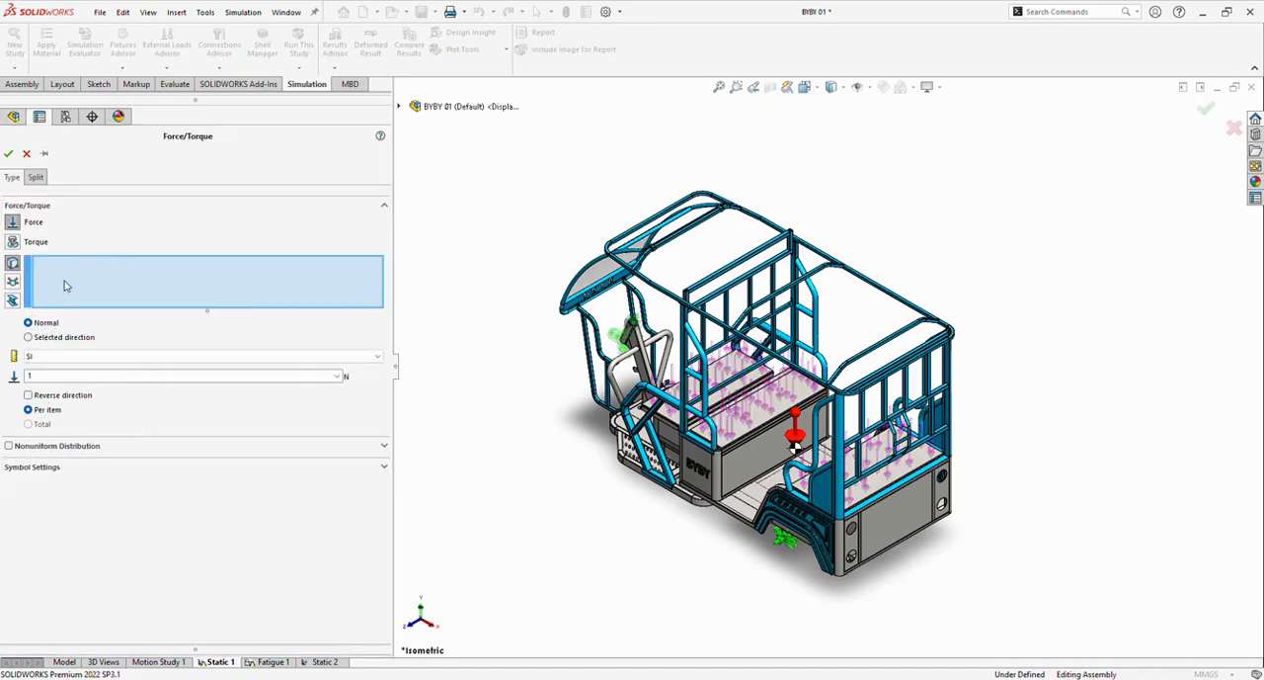
pyautogui.click(69, 358)
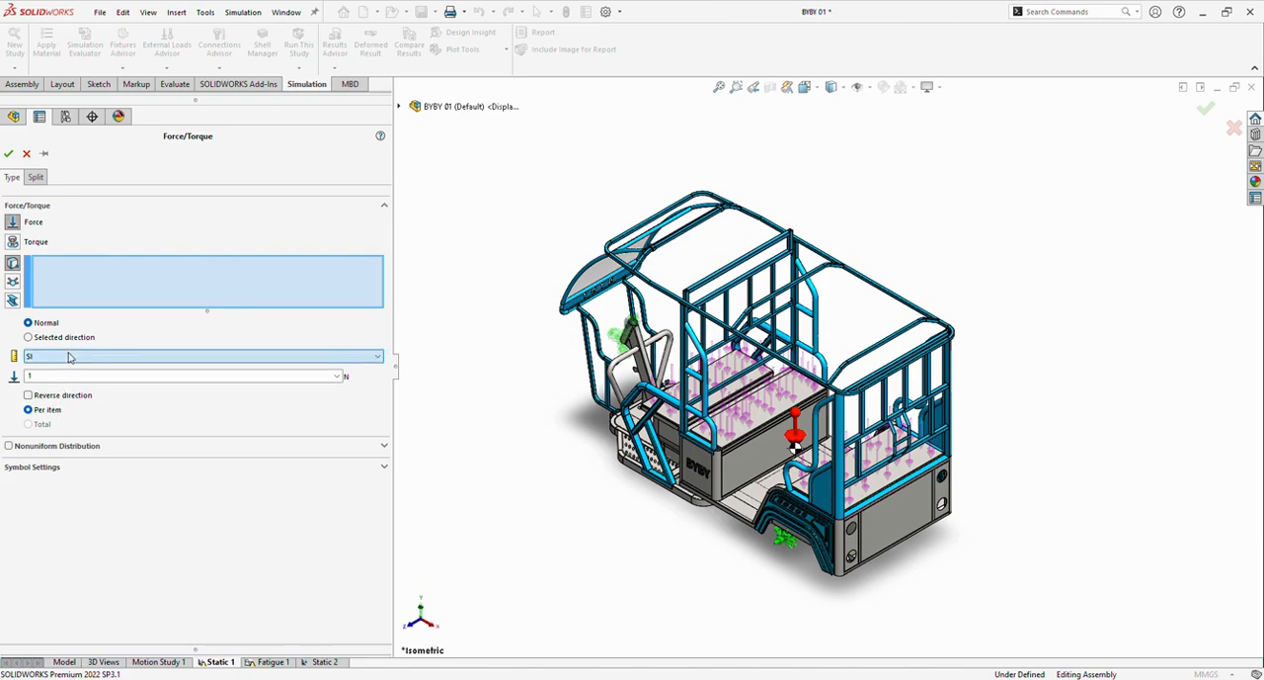
pyautogui.click(126, 359)
pyautogui.click(102, 383)
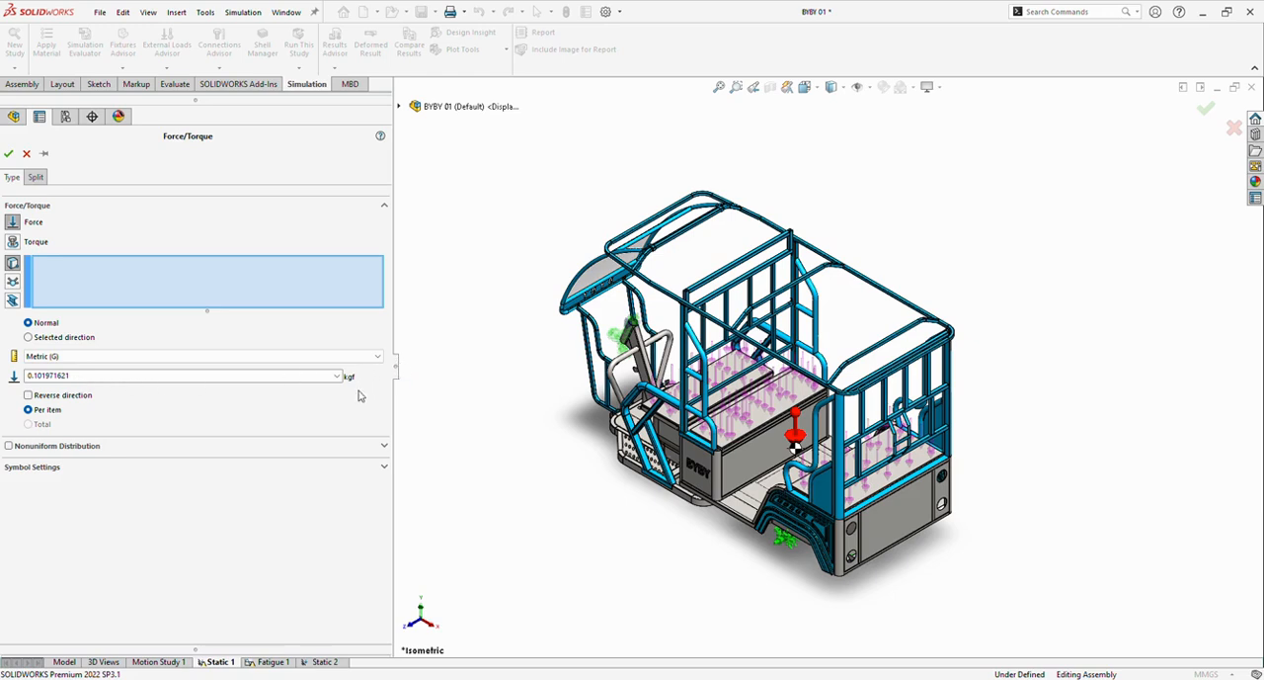
pyautogui.click(27, 154)
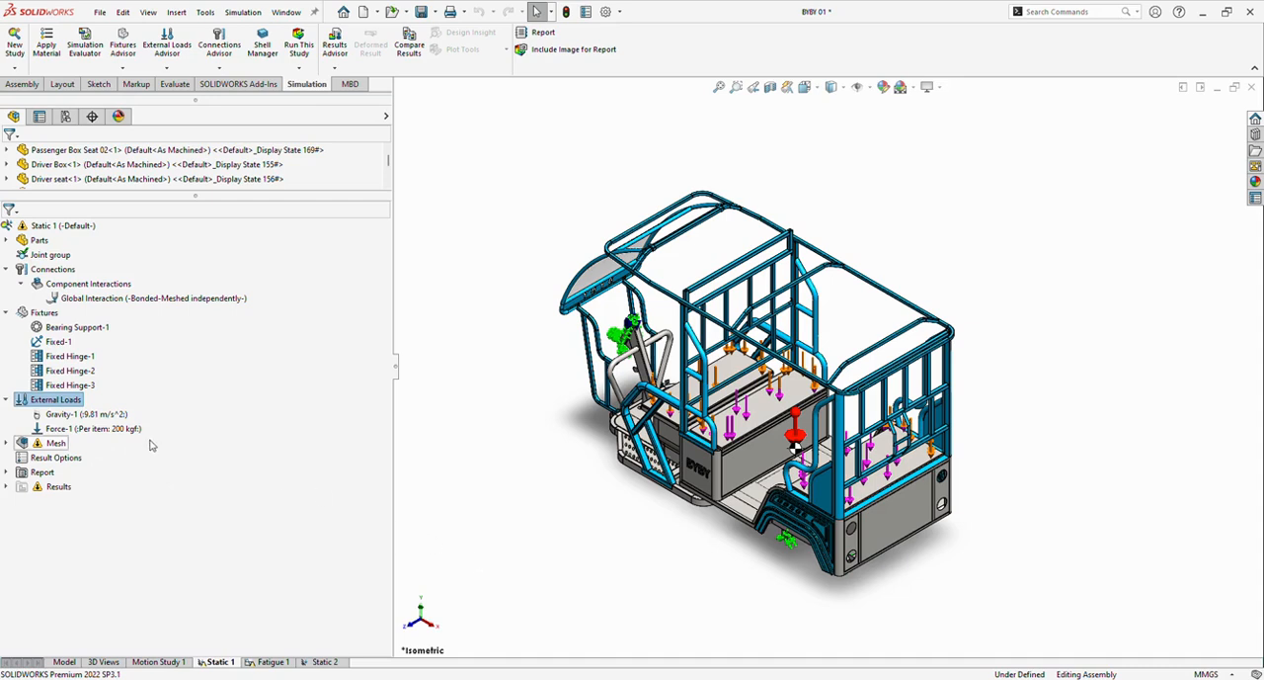
# Expand the study's Mesh branch to examine its mesh controls and mesh quality plot entries.
pyautogui.click(358, 491)
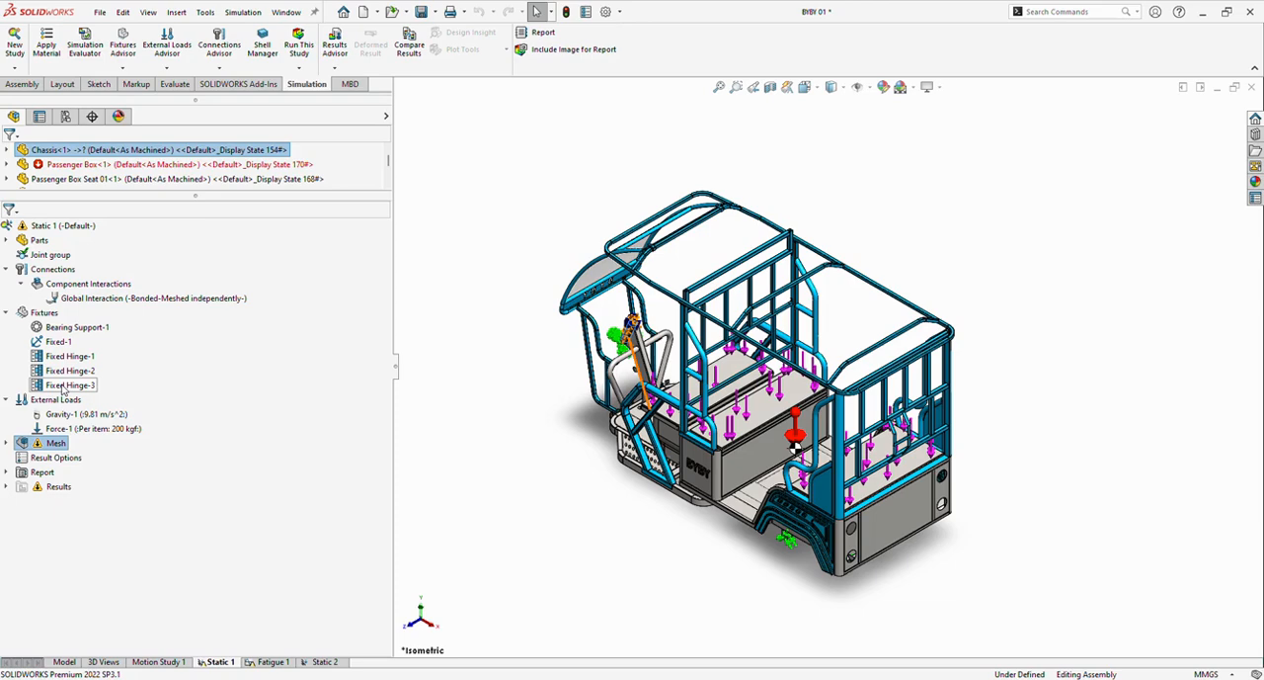
pyautogui.click(167, 516)
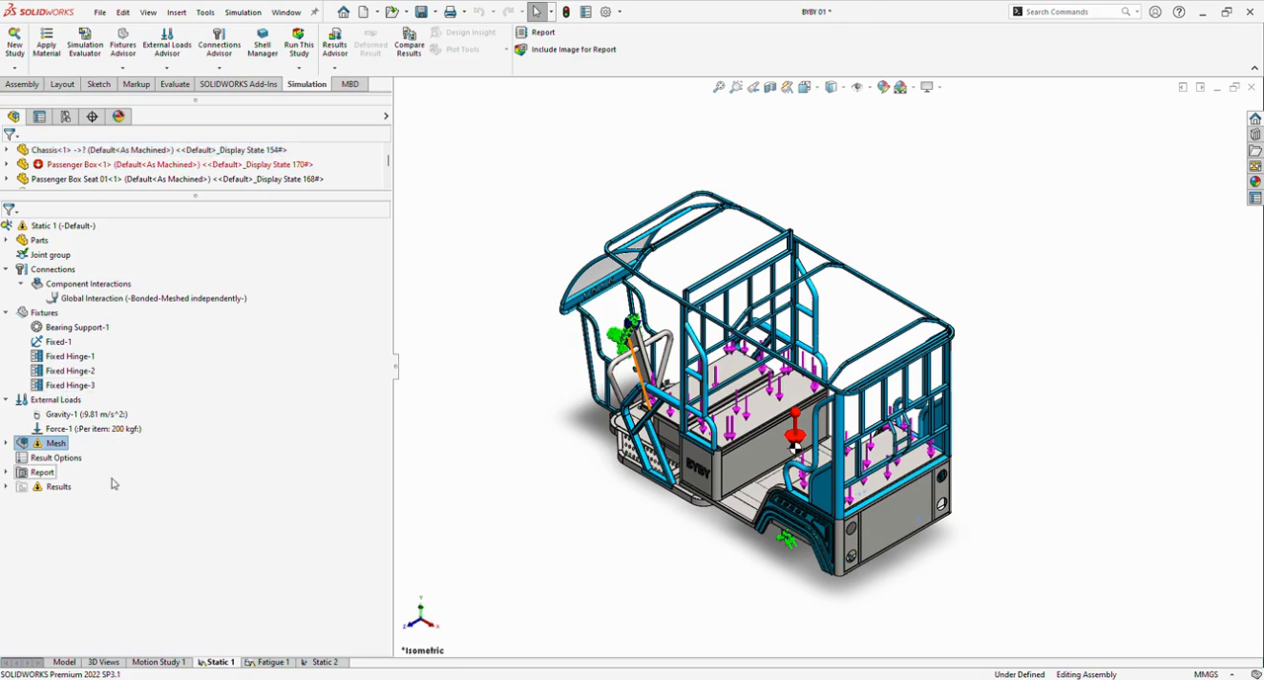
pyautogui.click(6, 443)
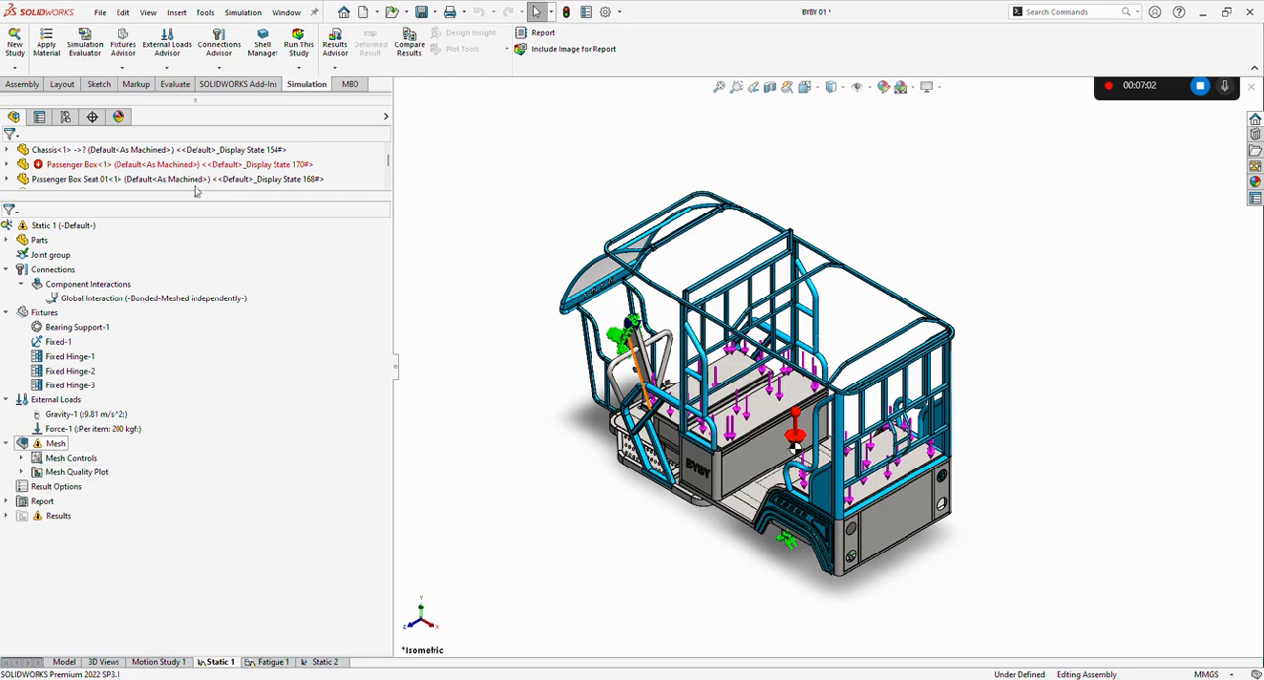
pyautogui.scroll(-1, 215, 168)
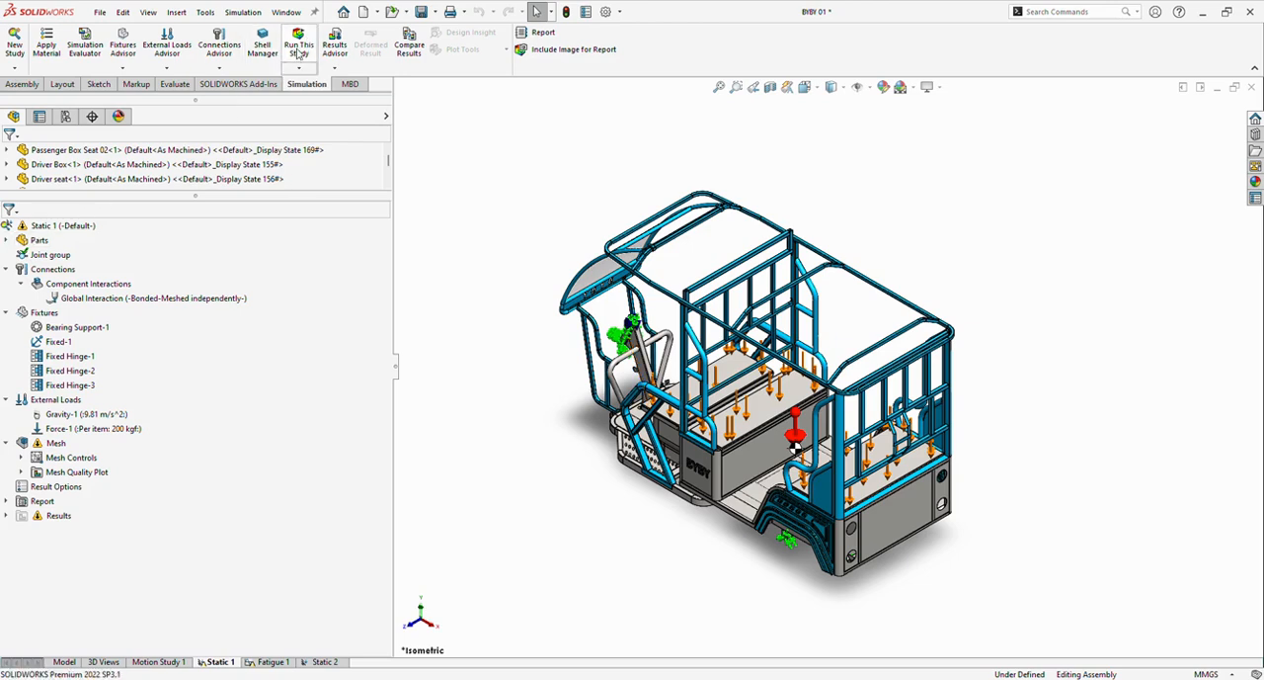
pyautogui.click(40, 228)
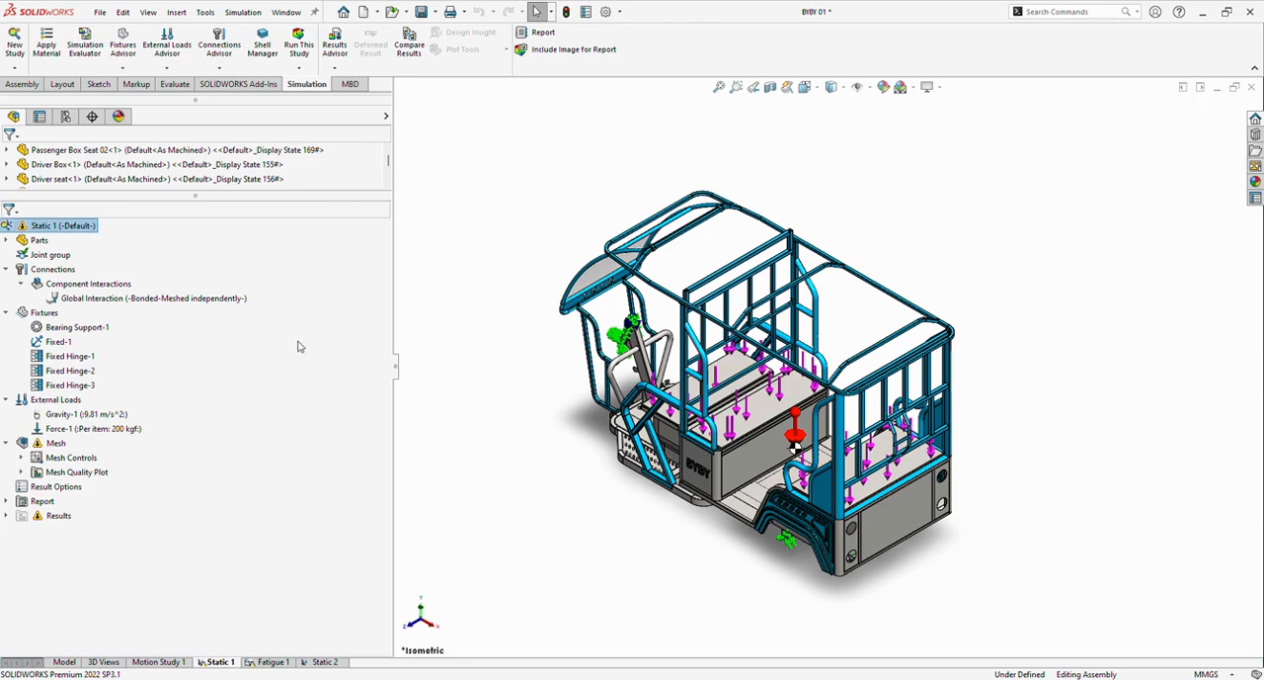
pyautogui.click(322, 277)
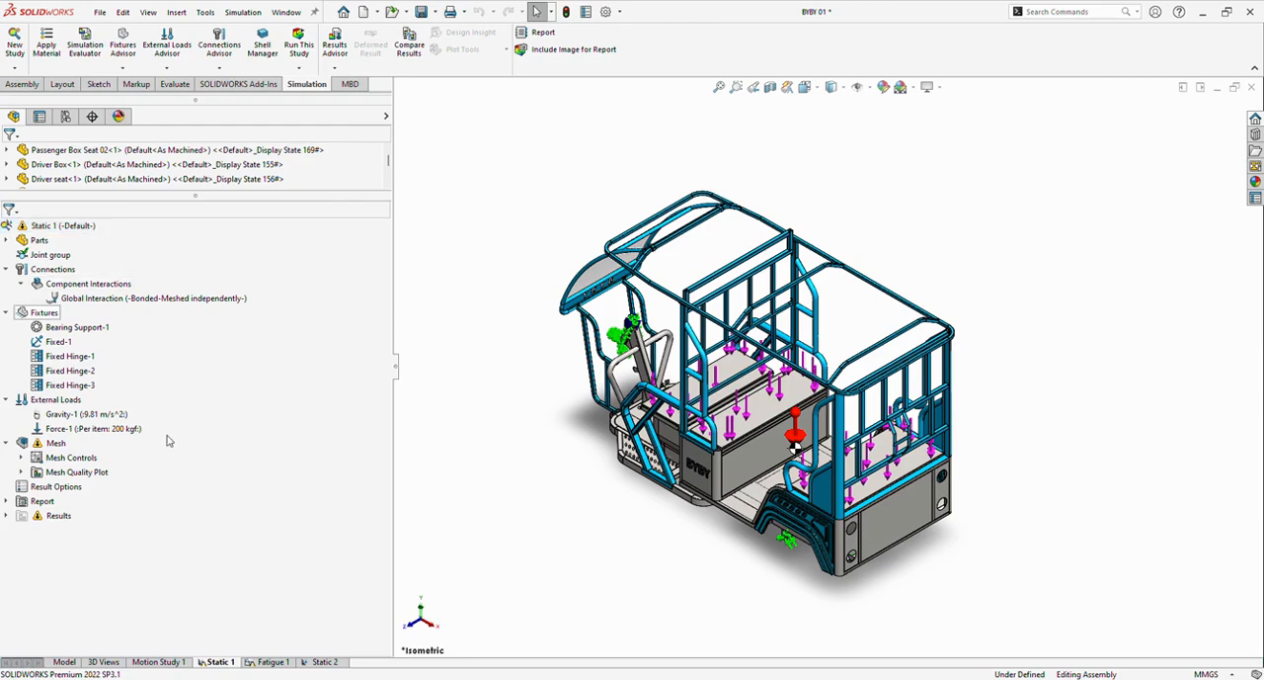
pyautogui.scroll(1, 81, 509)
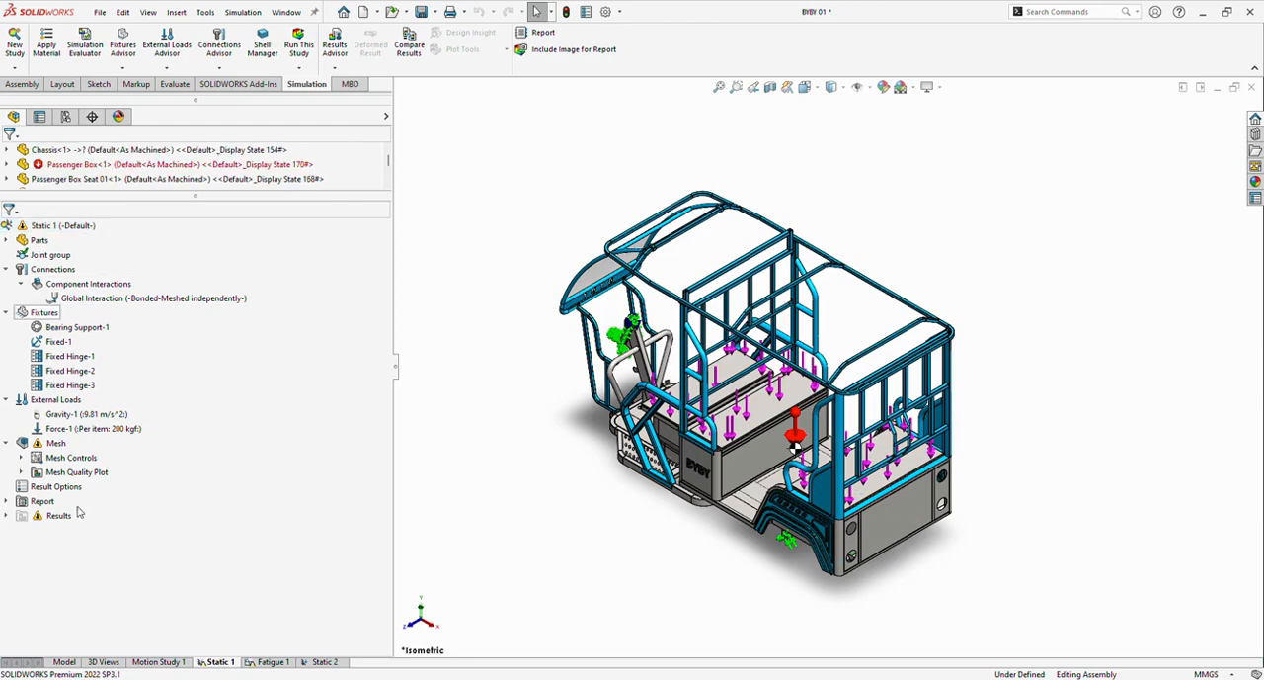
# Expand the Results of the Static 1 study to examine its stress, displacement, strain and factor of safety plots.
pyautogui.click(7, 517)
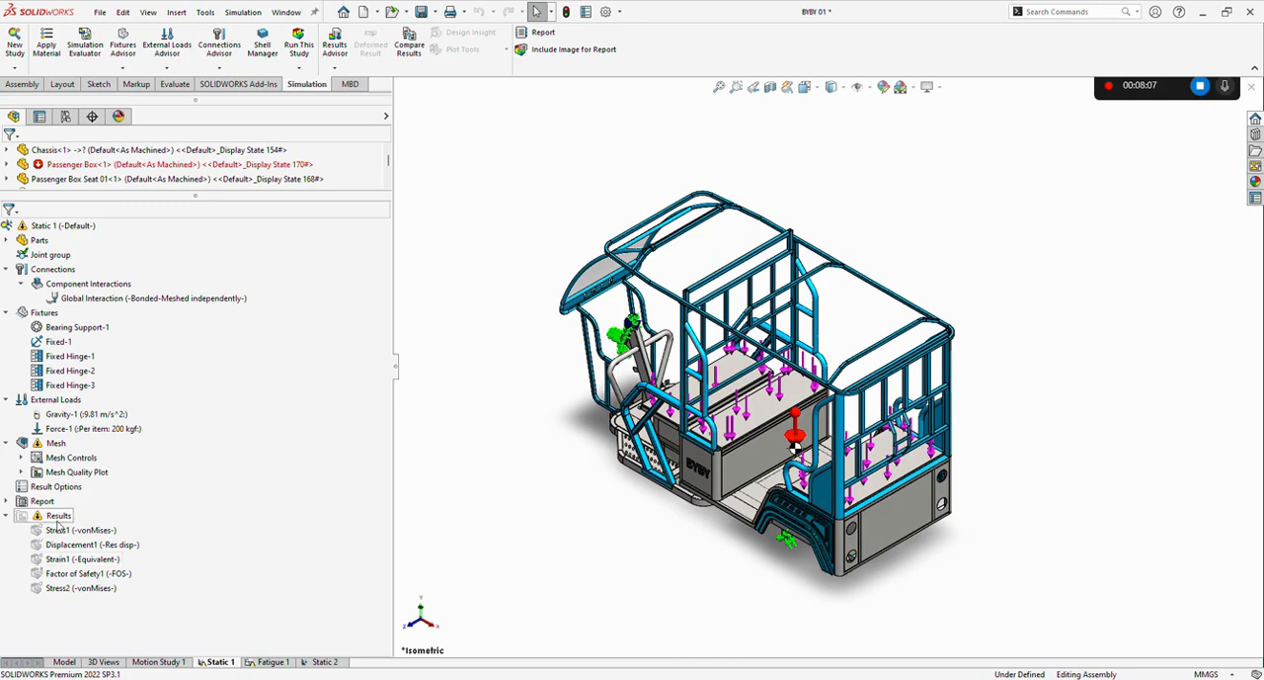
pyautogui.click(58, 515)
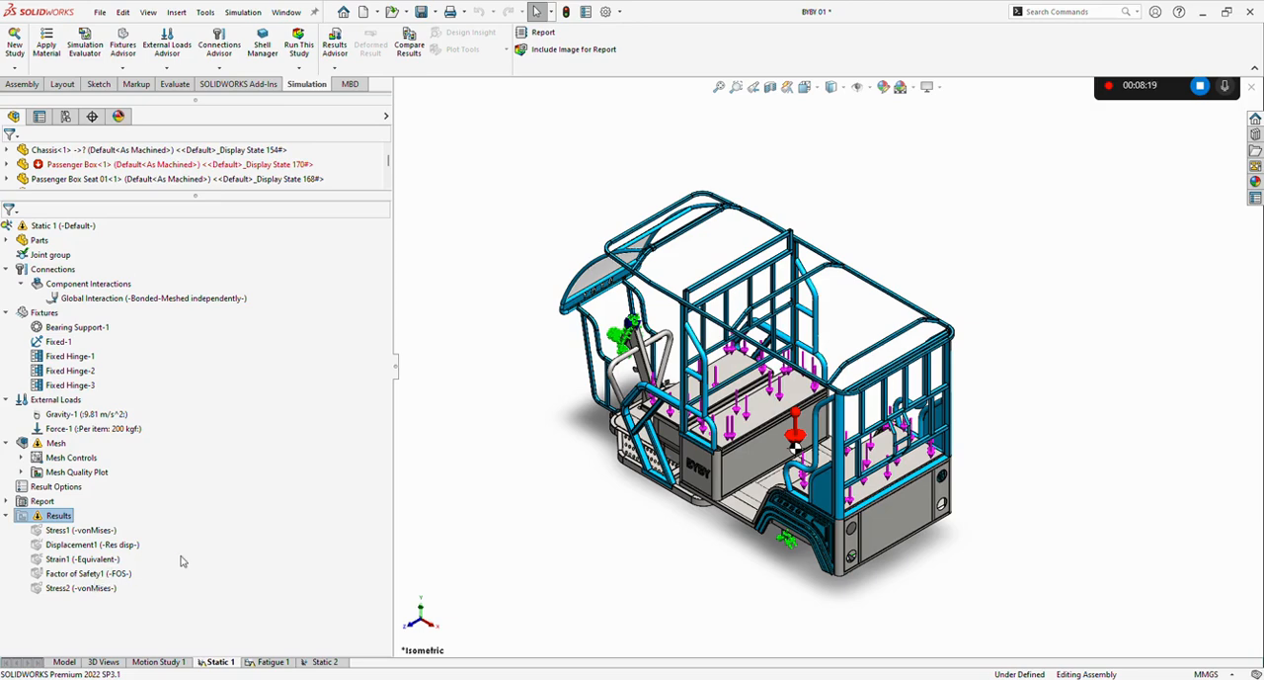
pyautogui.doubleClick(127, 546)
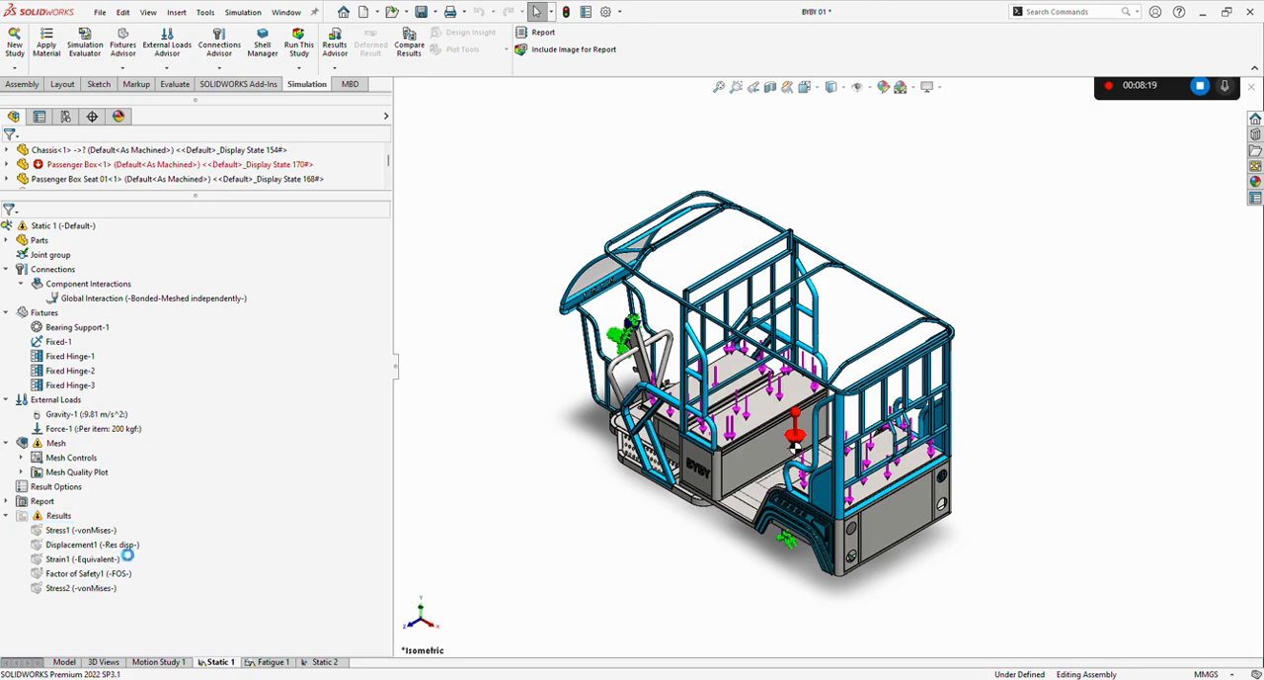
# Animate the Stress1 von Mises plot with the animation speed set to 81, and close the animation.
pyautogui.click(65, 532)
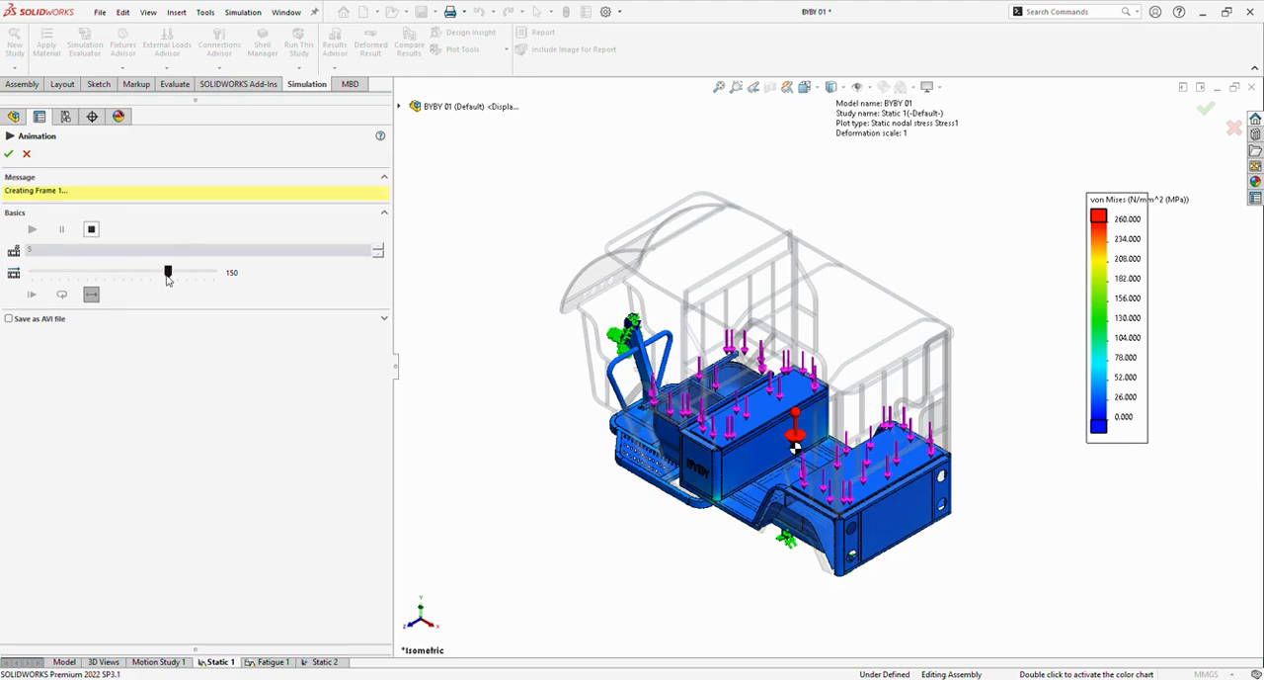
pyautogui.moveTo(168, 279); pyautogui.dragTo(105, 276)
pyautogui.click(8, 154)
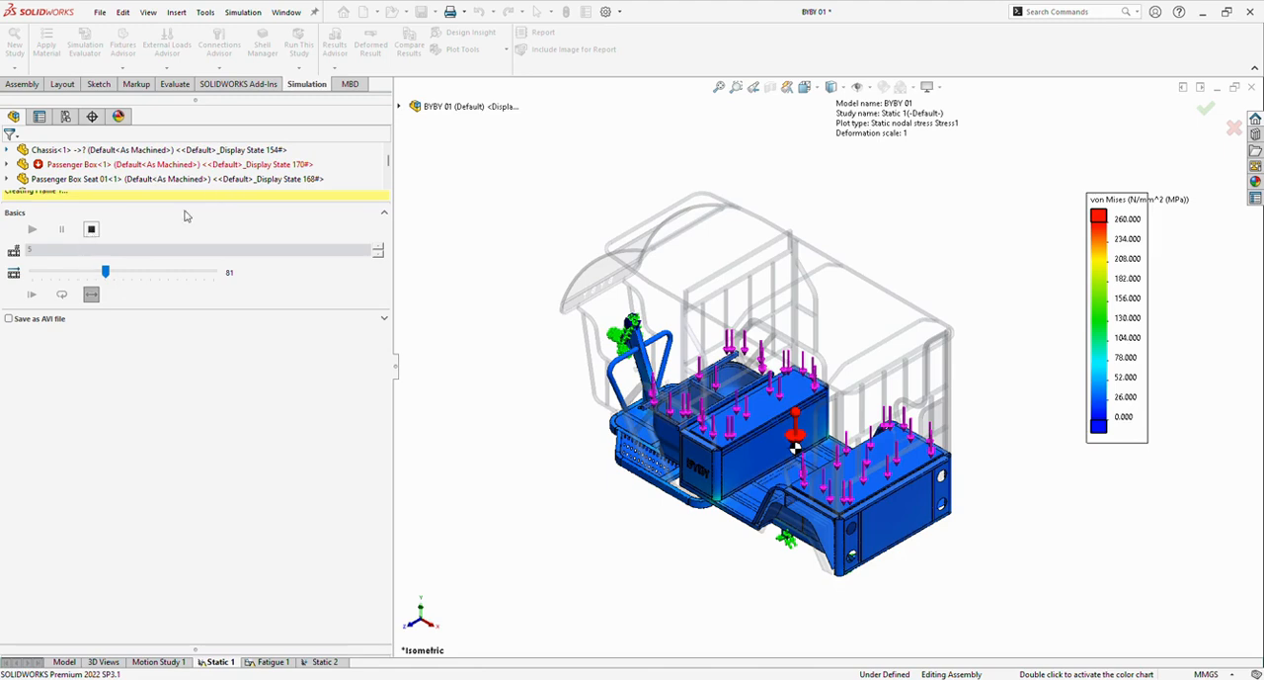
pyautogui.click(91, 230)
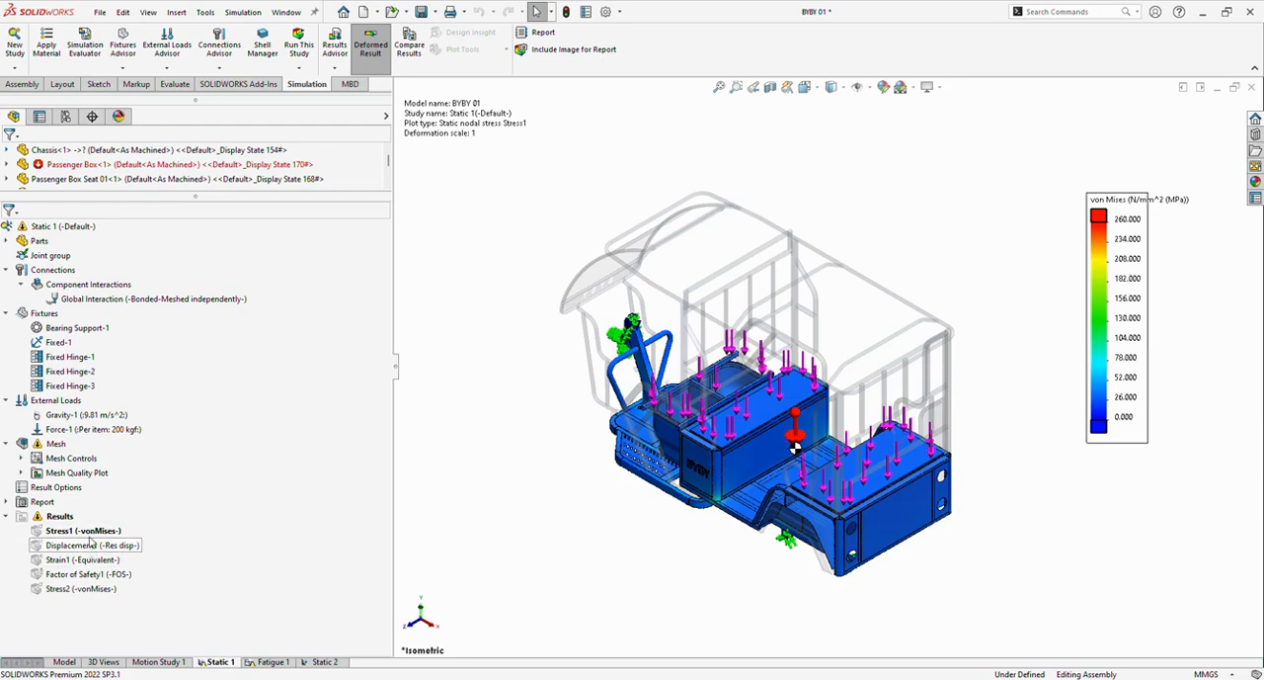
# Examine the Stress1 von Mises plot on the underside of the vehicle's chassis.
pyautogui.click(90, 535)
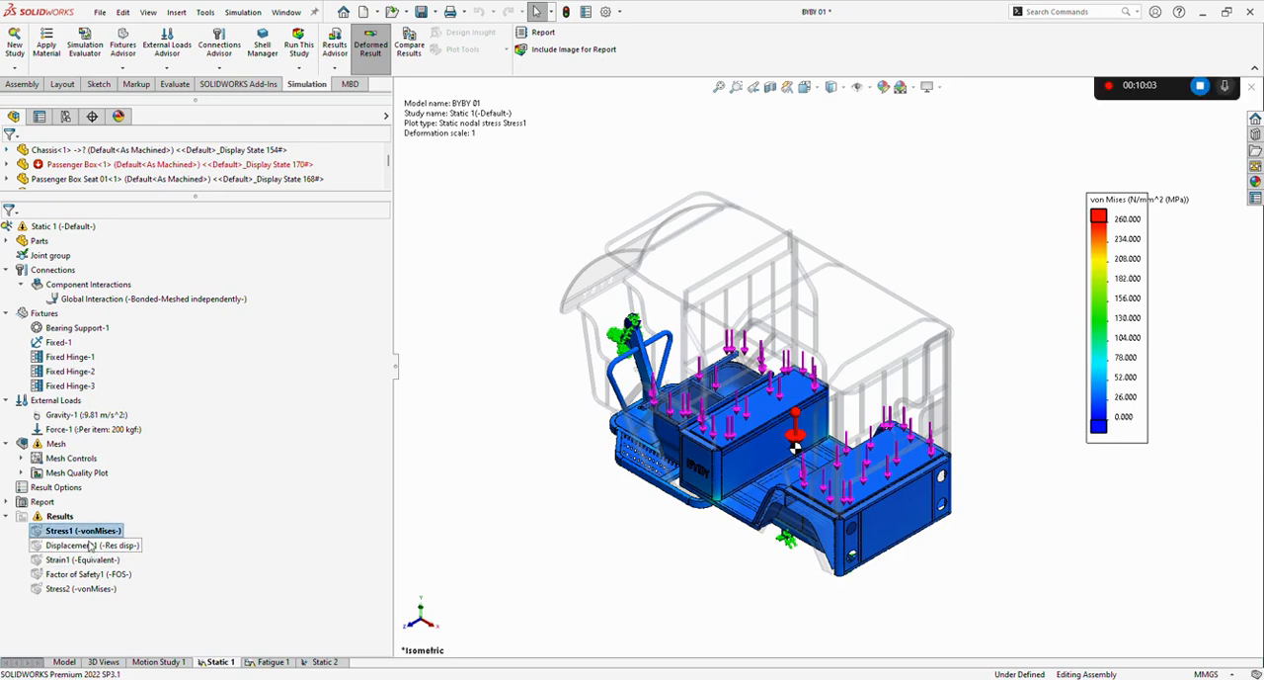
pyautogui.click(91, 545)
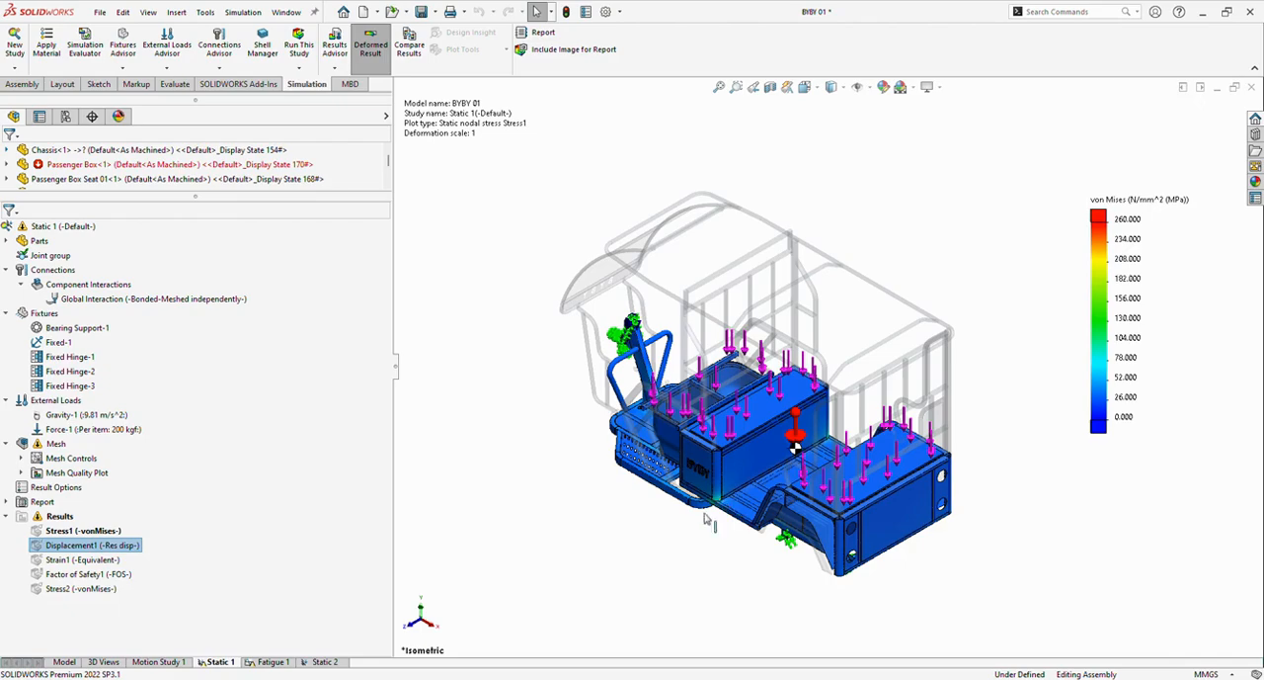
pyautogui.moveTo(708, 524); pyautogui.dragTo(775, 386, button='middle')
pyautogui.moveTo(805, 435); pyautogui.dragTo(796, 306, button='middle')
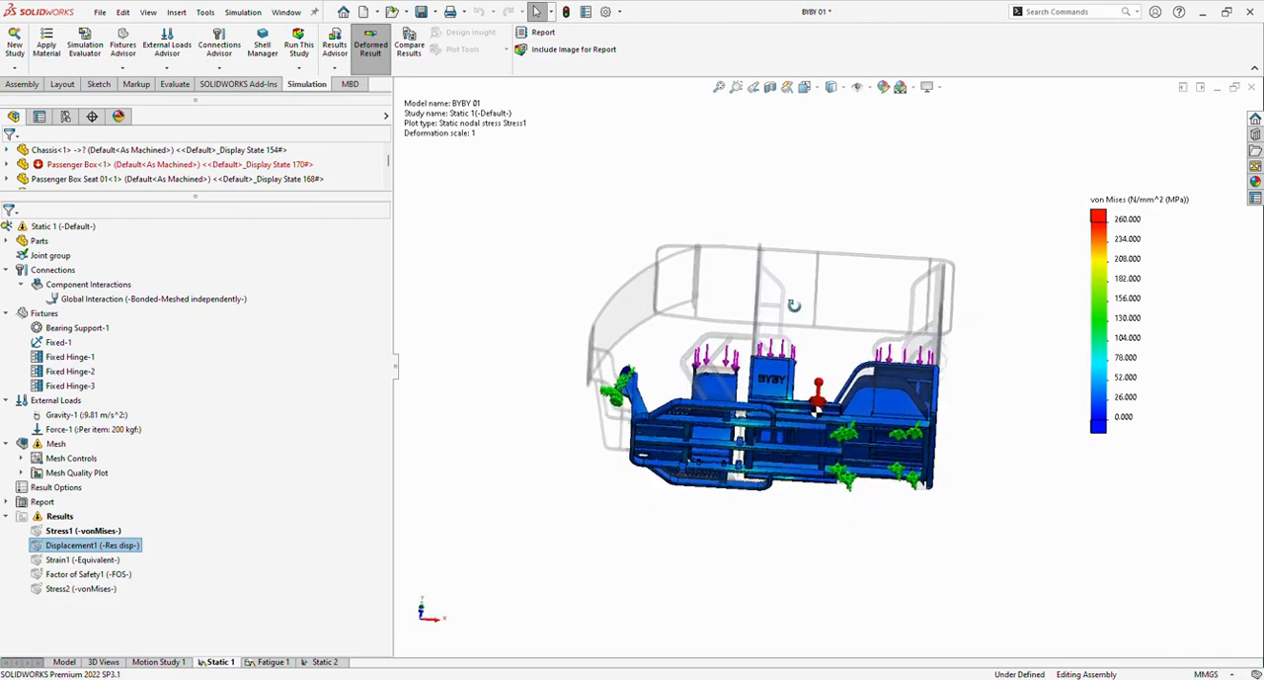